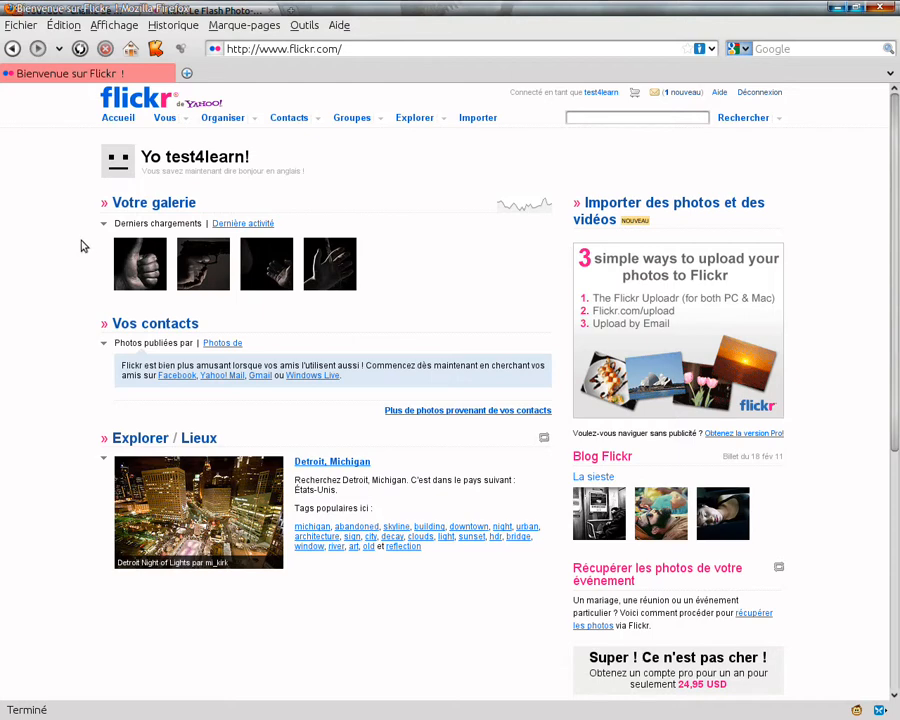
# Look over the photos in the personal gallery and open the photo organiser
pyautogui.moveTo(113, 203); pyautogui.dragTo(193, 205)
pyautogui.click(186, 203)
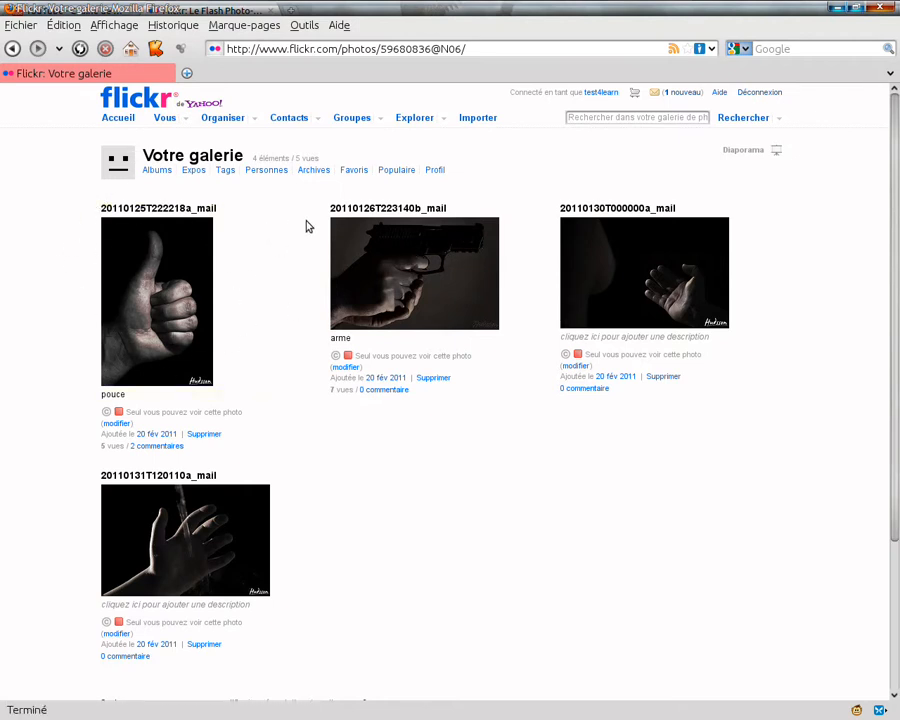
pyautogui.scroll(-2, 306, 225)
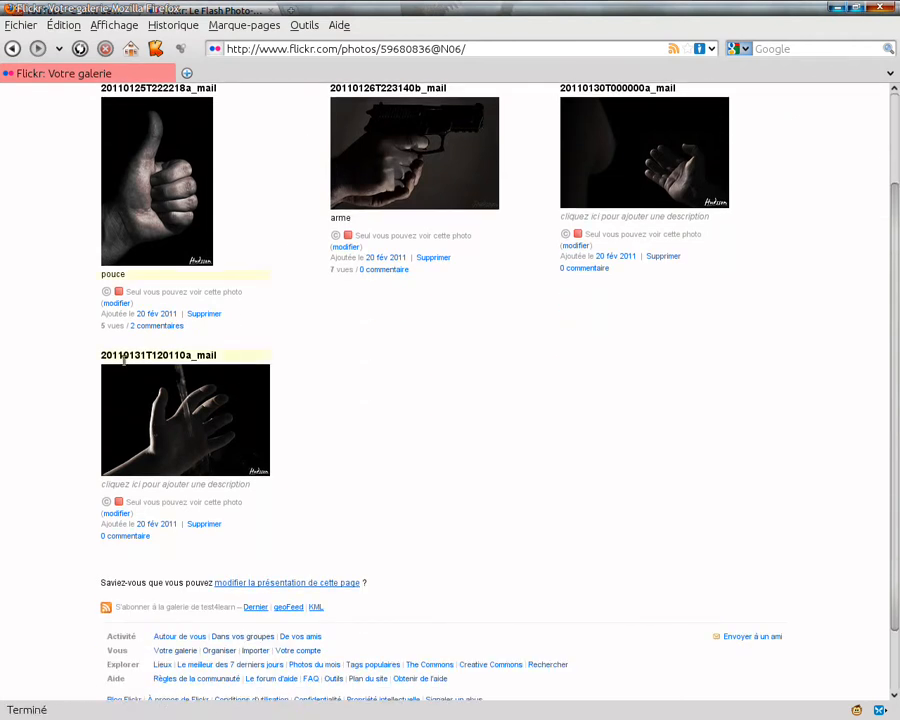
pyautogui.scroll(2, 267, 224)
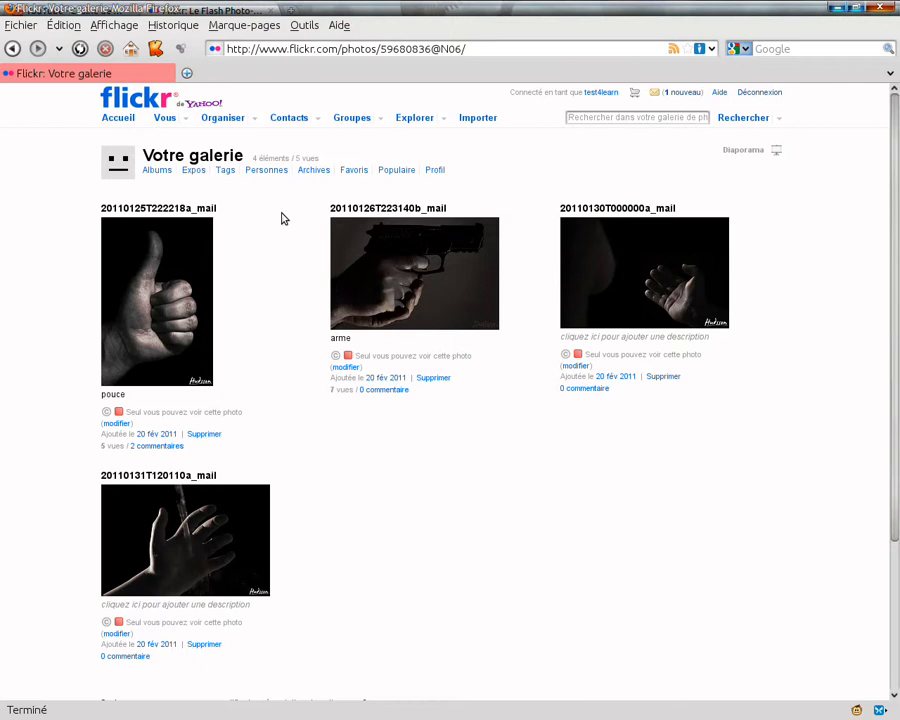
pyautogui.scroll(-1, 282, 219)
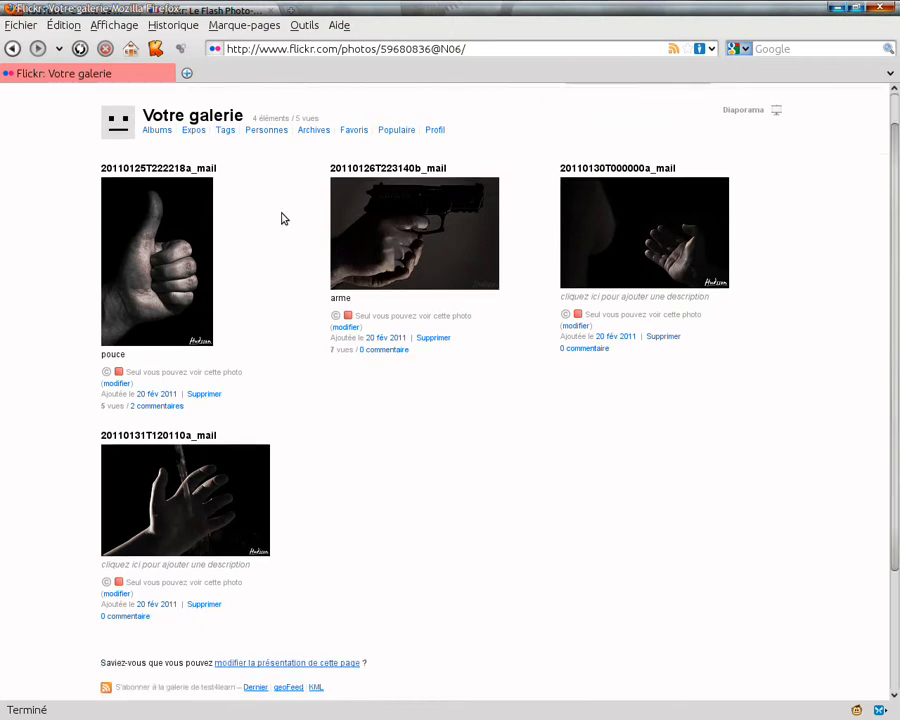
pyautogui.scroll(-2, 282, 219)
pyautogui.scroll(2, 282, 219)
pyautogui.scroll(1, 282, 219)
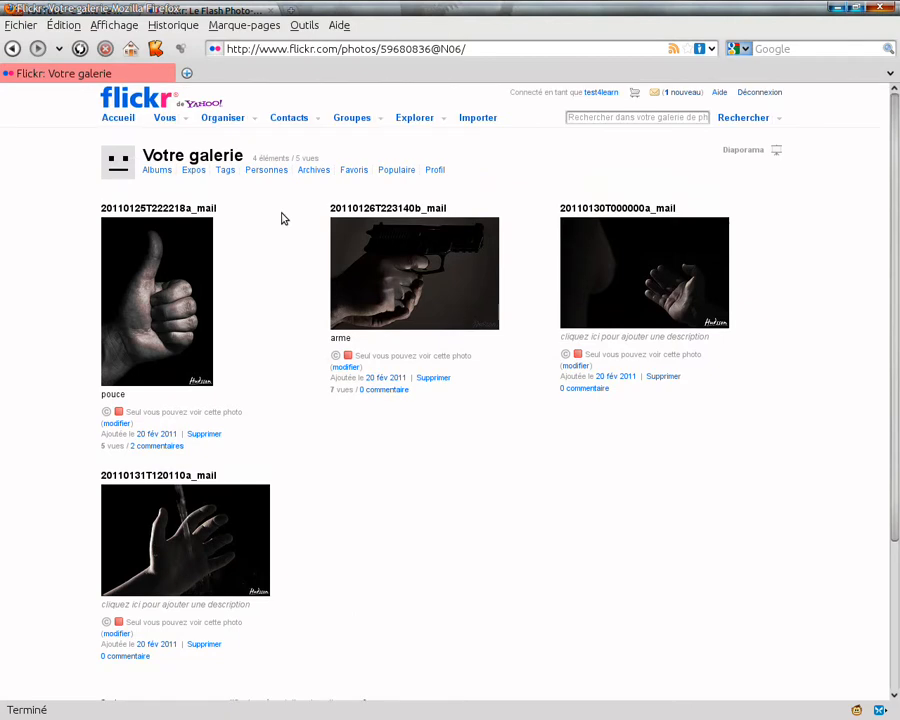
pyautogui.click(226, 119)
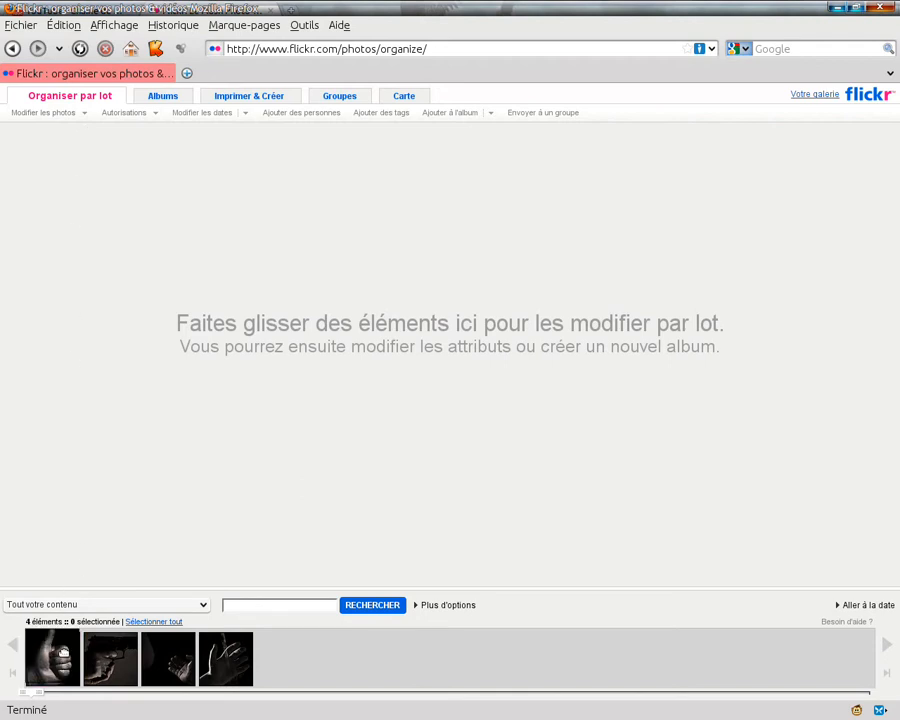
# Try adding the thumbs-up and gun photos to the batch editing area, and clear the batch
pyautogui.moveTo(63, 652); pyautogui.dragTo(50, 200)
pyautogui.moveTo(110, 658); pyautogui.dragTo(160, 322)
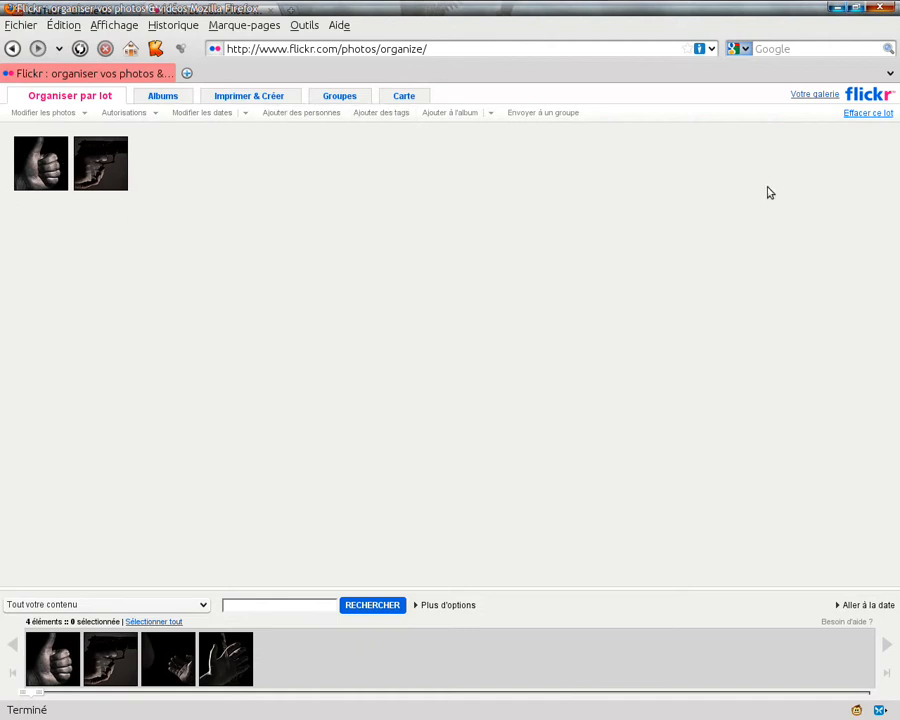
pyautogui.click(855, 114)
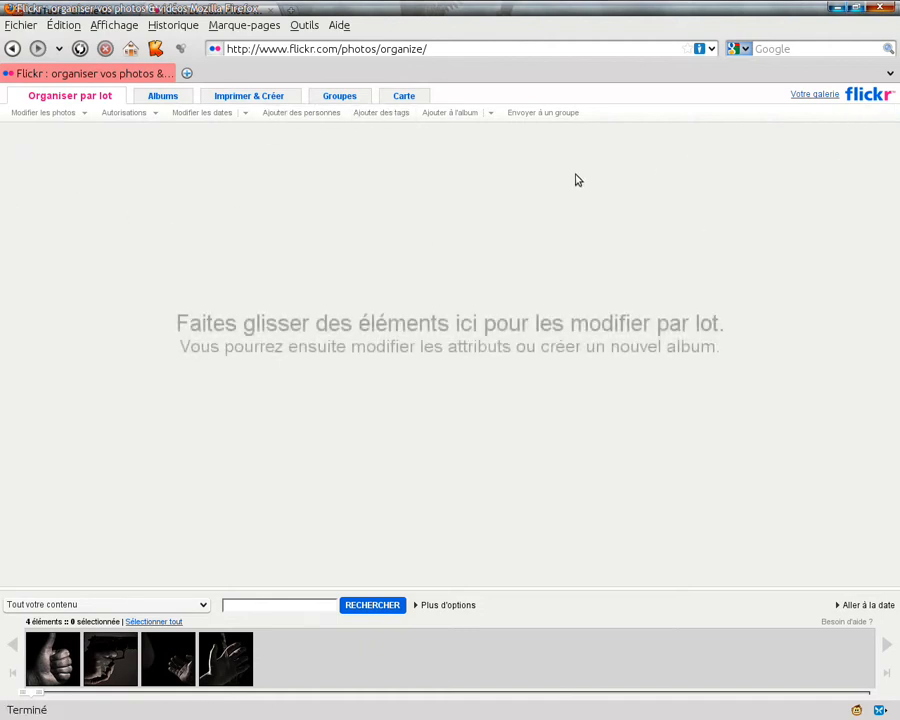
# Create a first album titled "Mains" with the description "fdsfhsfhslfls"
pyautogui.click(162, 97)
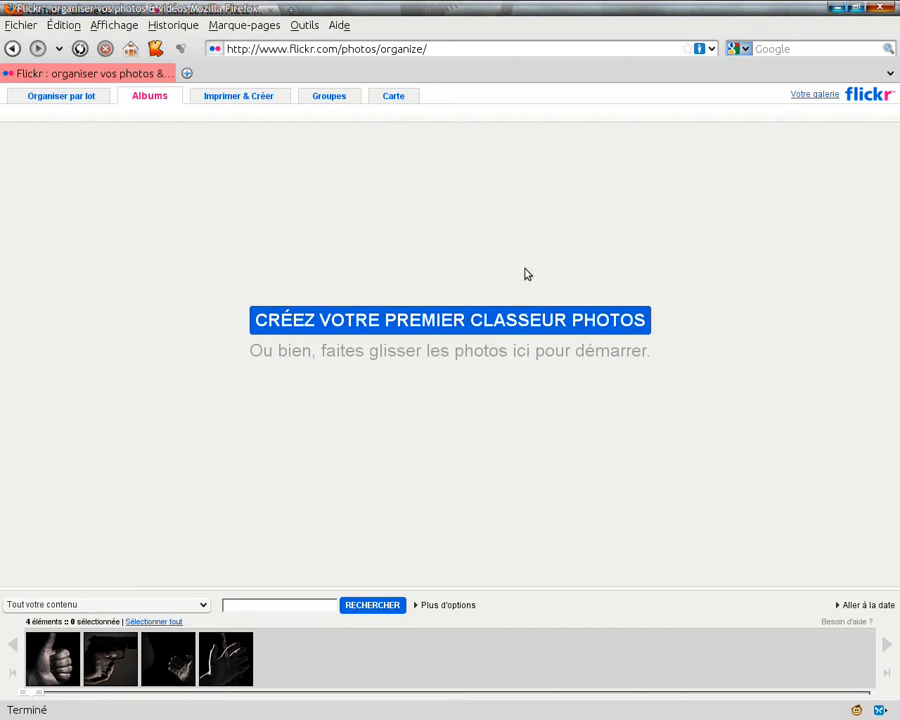
pyautogui.click(418, 324)
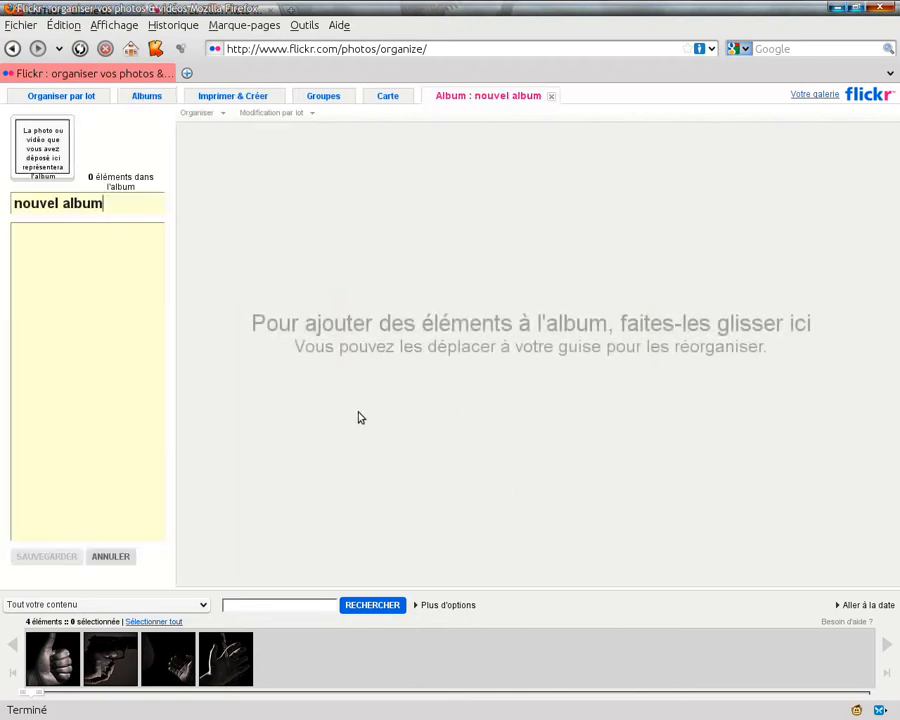
pyautogui.moveTo(120, 204); pyautogui.dragTo(8, 198)
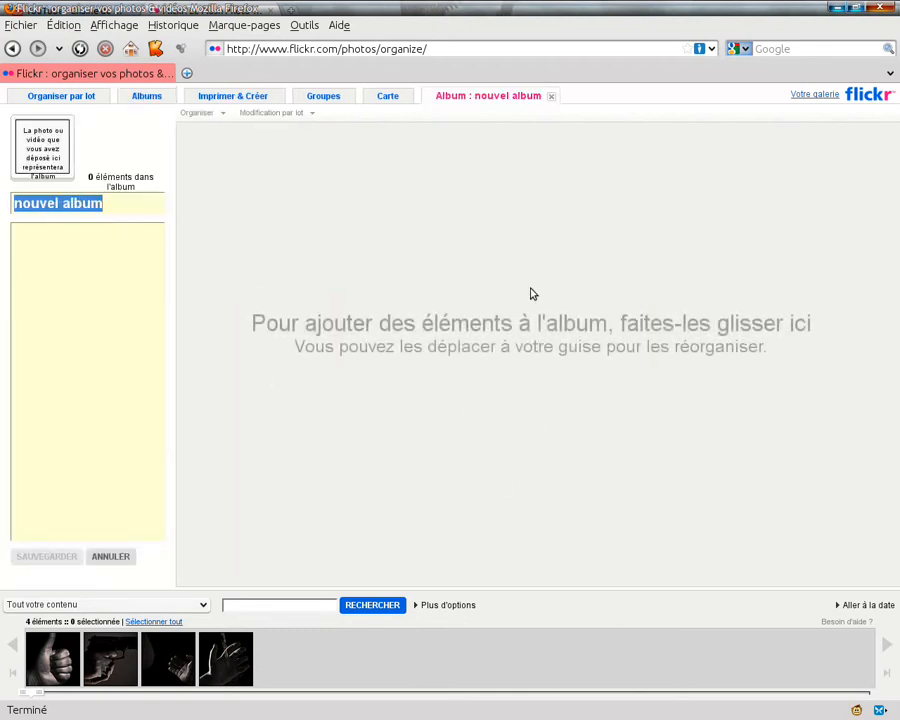
pyautogui.write('Mains')
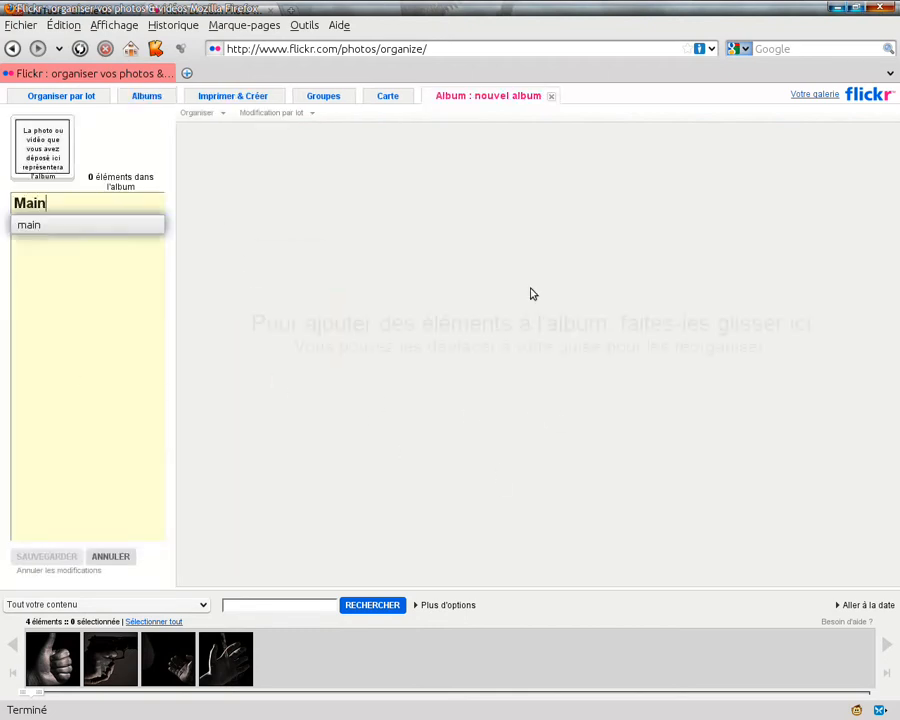
pyautogui.click(64, 333)
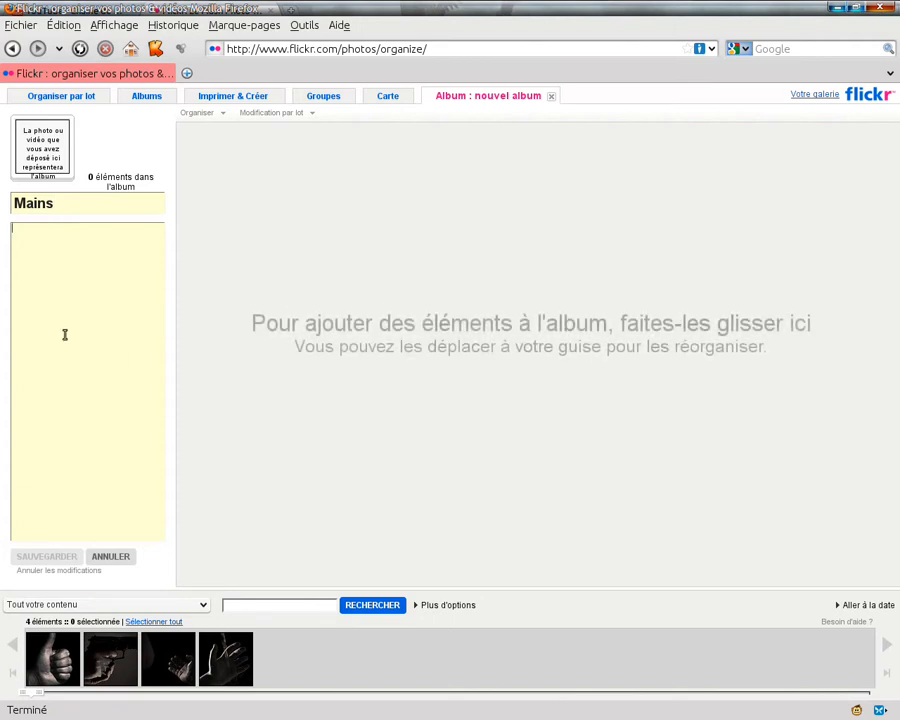
pyautogui.write('fdsfhsfhslfls')
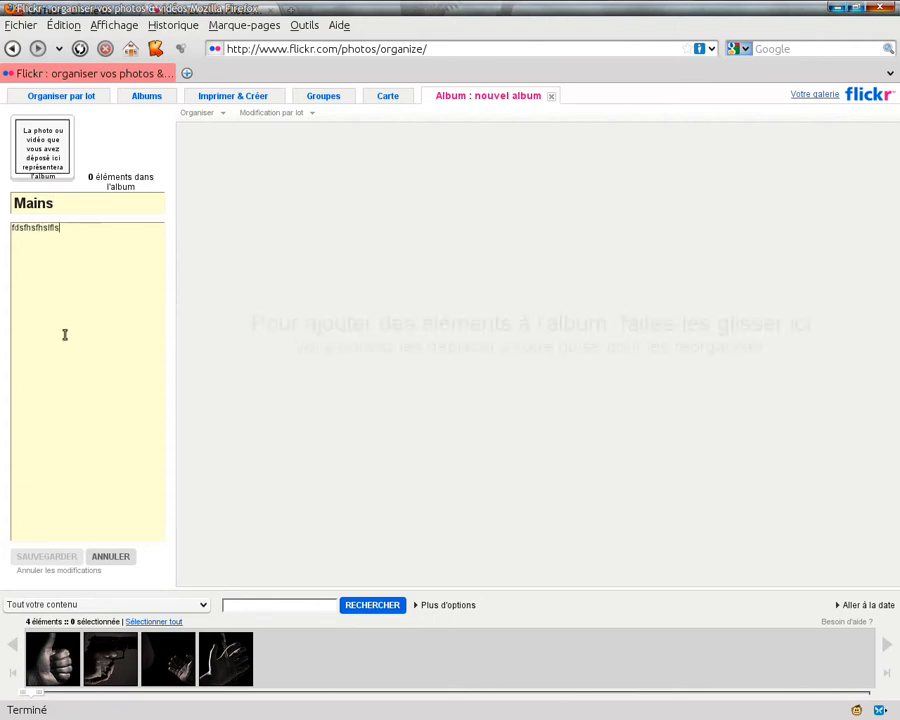
# Select all four photos together and add them to the Mains album
pyautogui.click(65, 660)
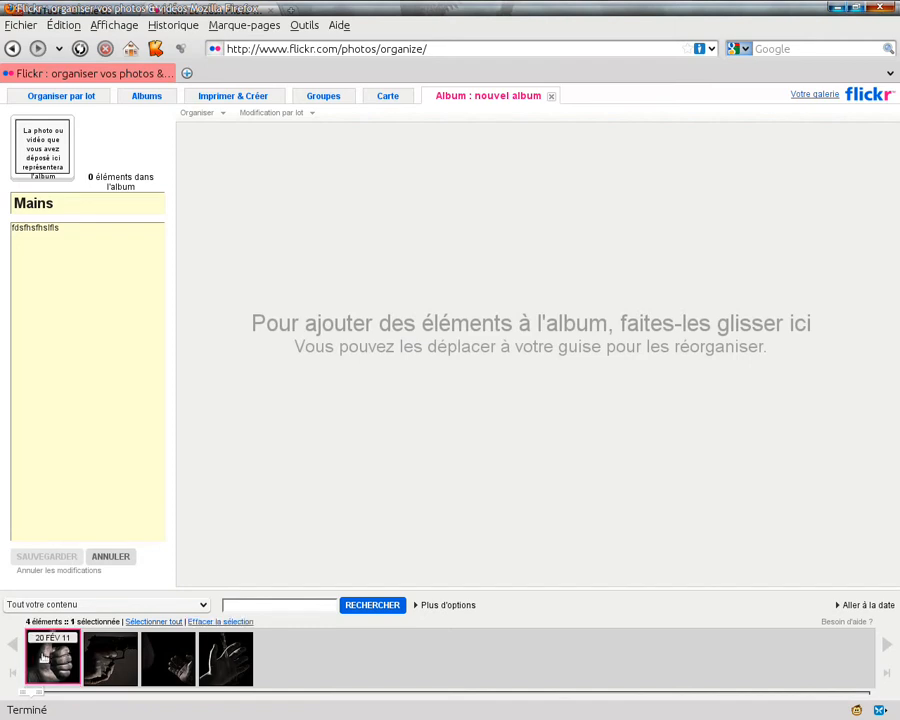
pyautogui.keyDown('shift'); pyautogui.click(240, 662); pyautogui.keyUp('shift')
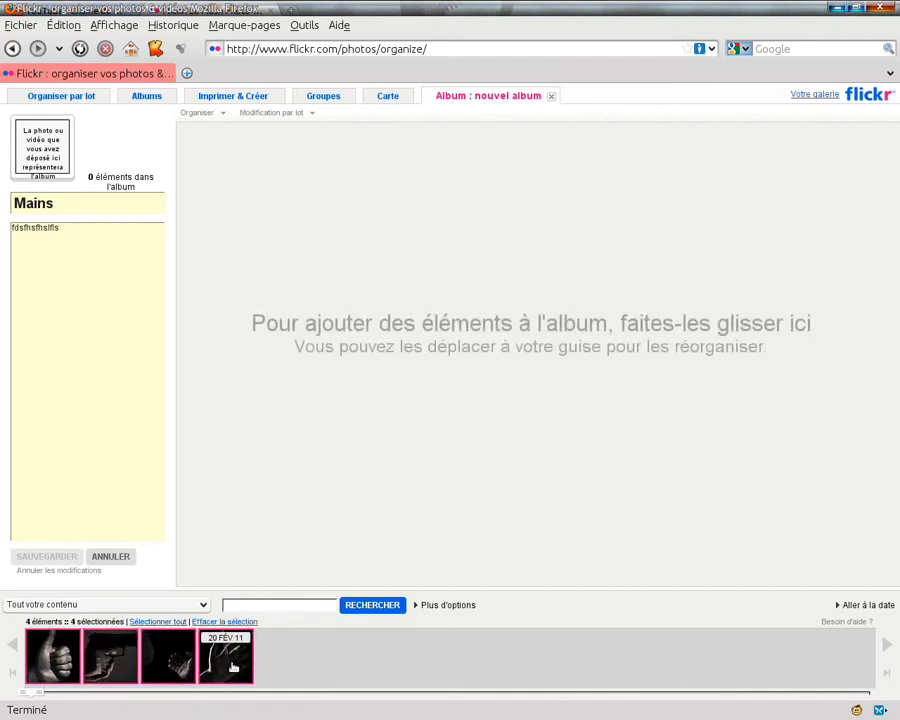
pyautogui.moveTo(225, 655); pyautogui.dragTo(338, 375)
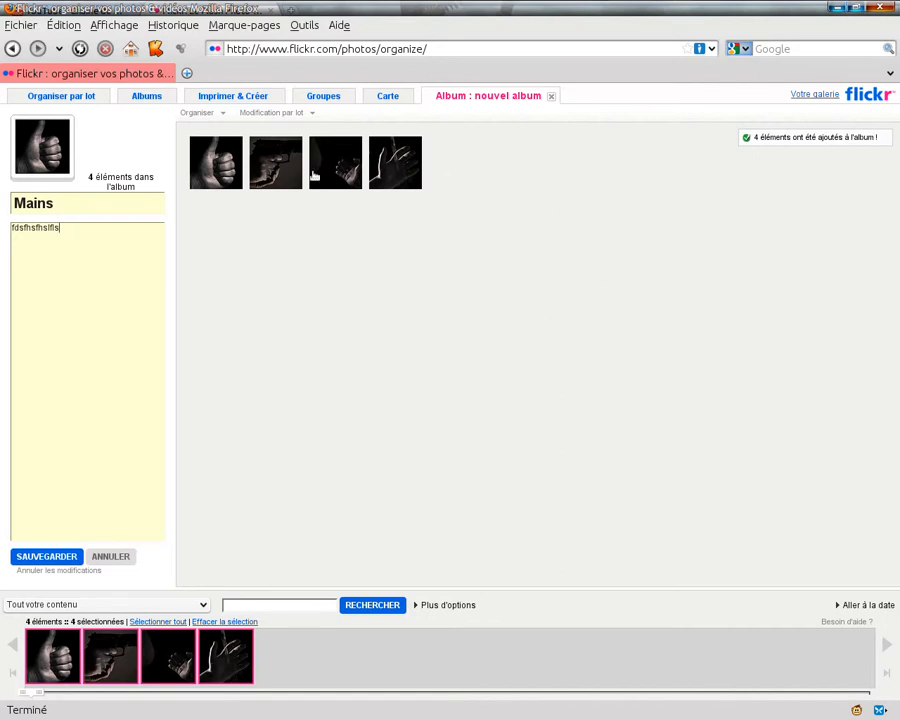
# Try sorting the album's photos by date taken, first oldest first and then most recent first
pyautogui.click(224, 114)
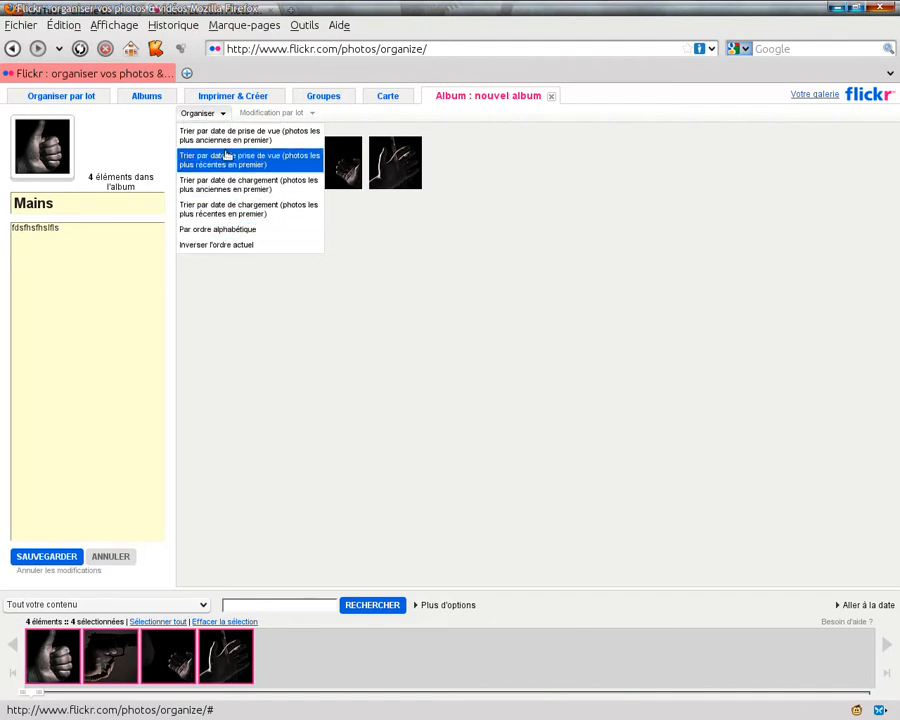
pyautogui.click(200, 134)
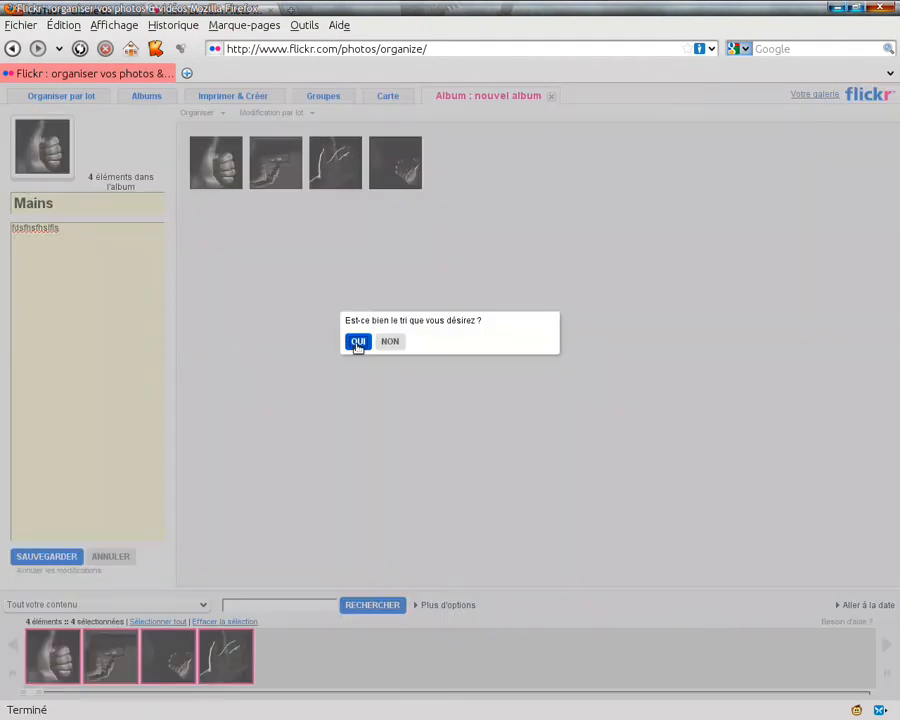
pyautogui.click(357, 341)
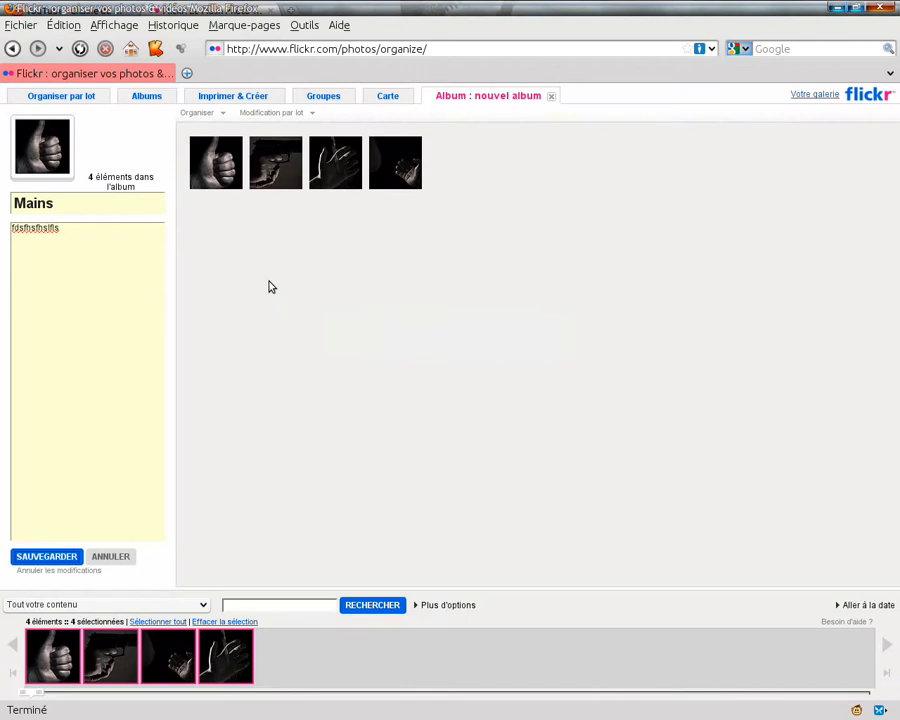
pyautogui.click(226, 113)
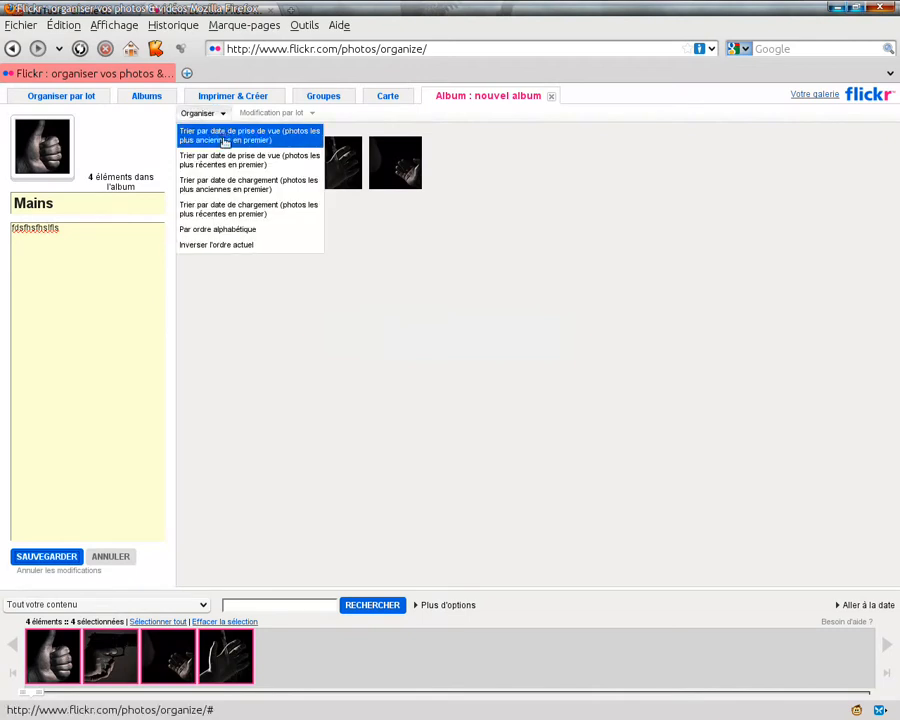
pyautogui.click(266, 168)
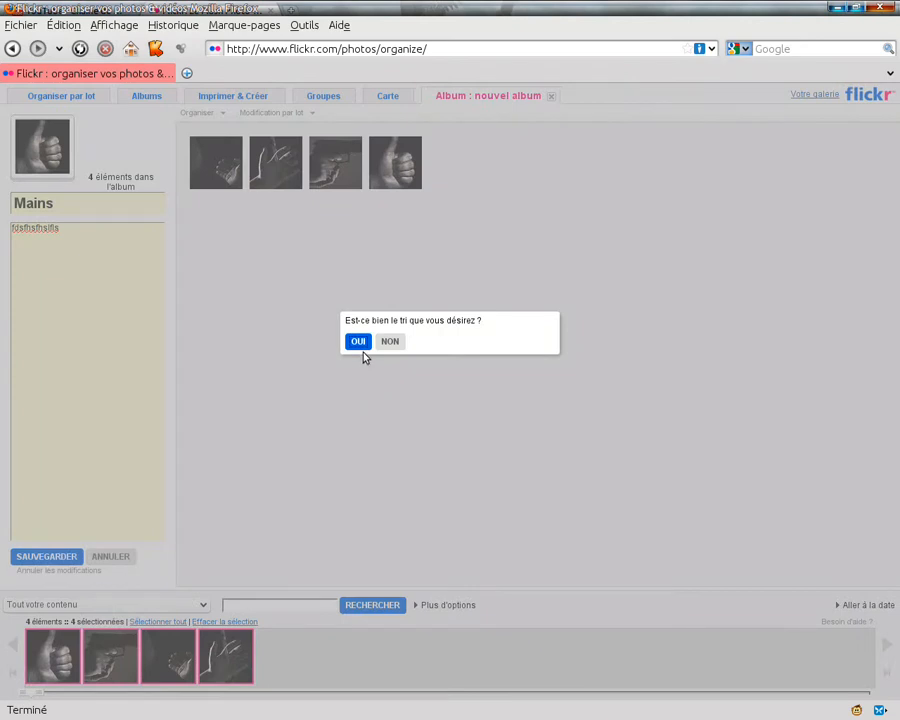
pyautogui.click(358, 341)
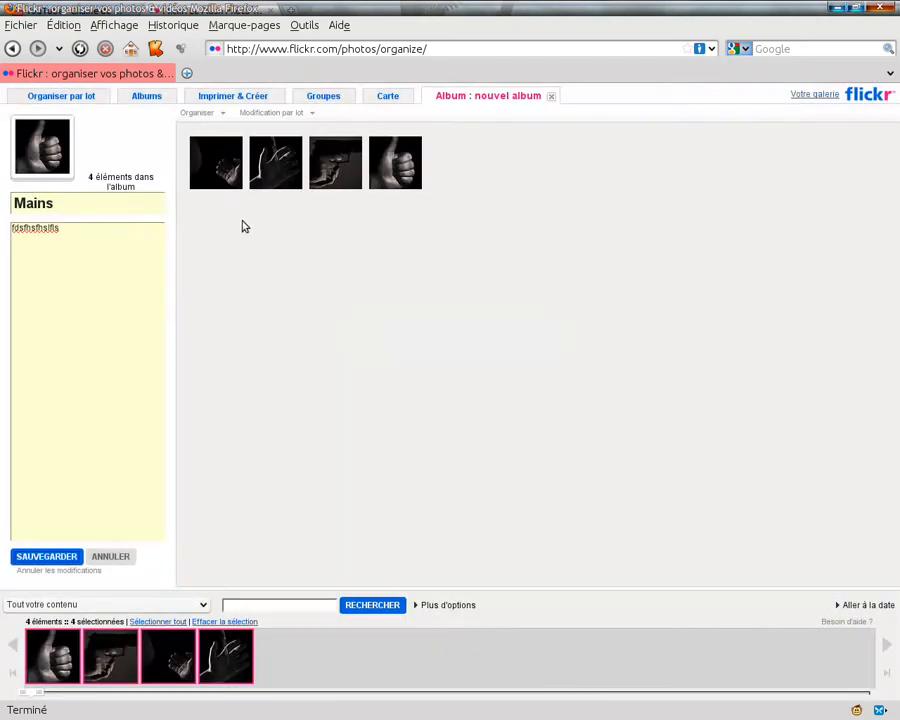
# Sort the album's photos by date taken with the oldest first, and save the album
pyautogui.click(224, 114)
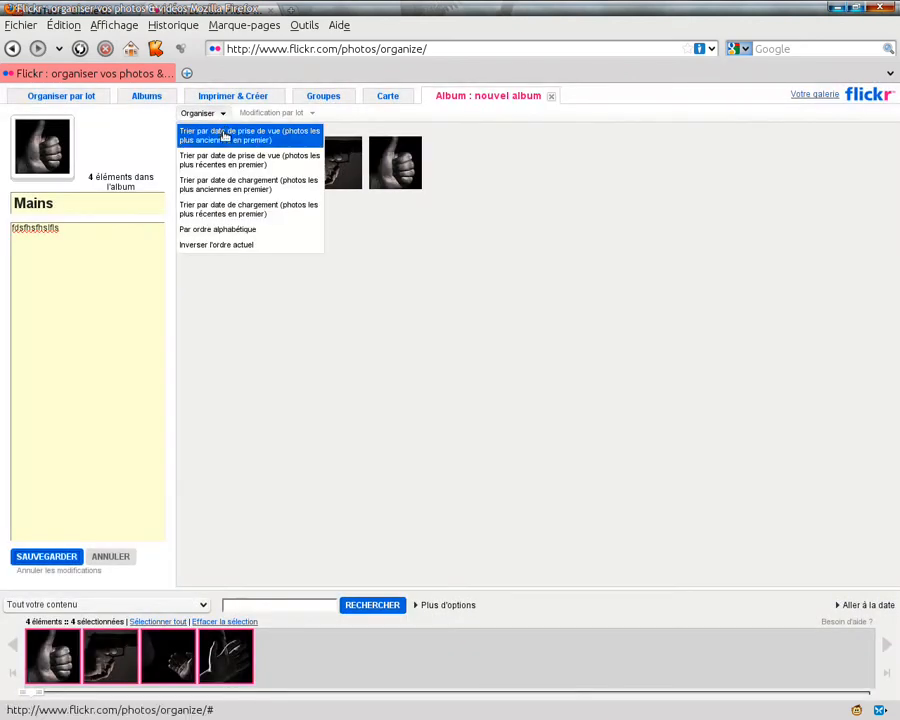
pyautogui.click(224, 137)
pyautogui.click(358, 342)
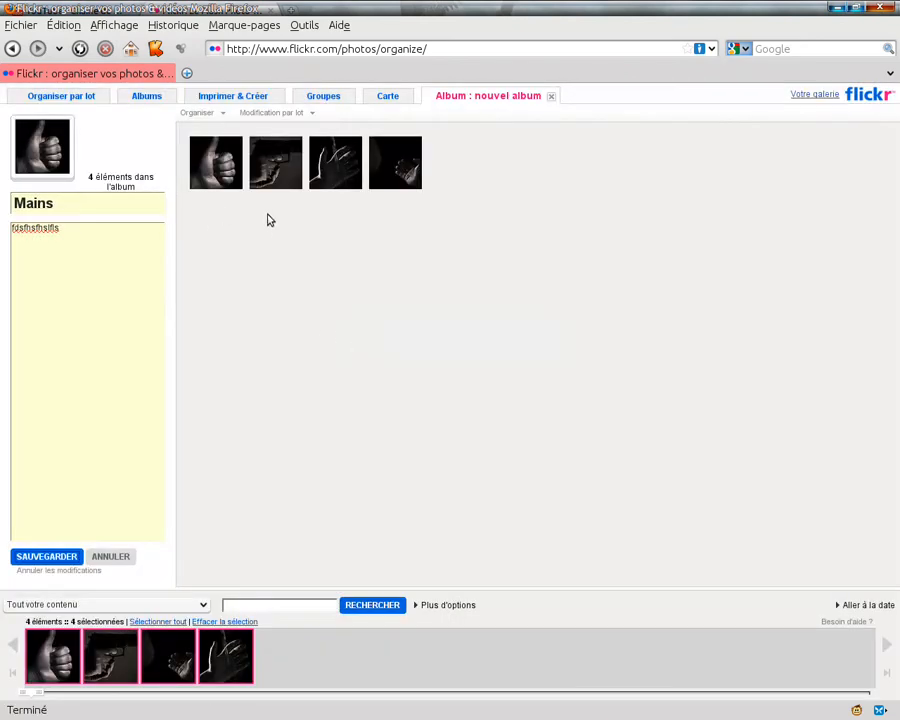
pyautogui.click(26, 558)
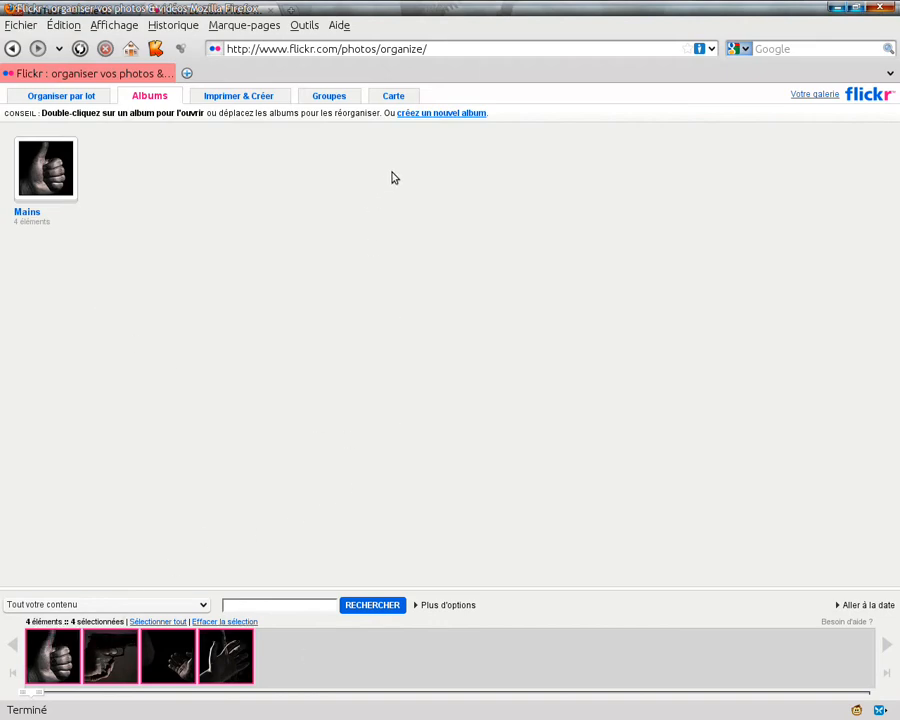
# Open the photo map and set the default visibility of photo locations to everyone (Tout le monde)
pyautogui.click(395, 96)
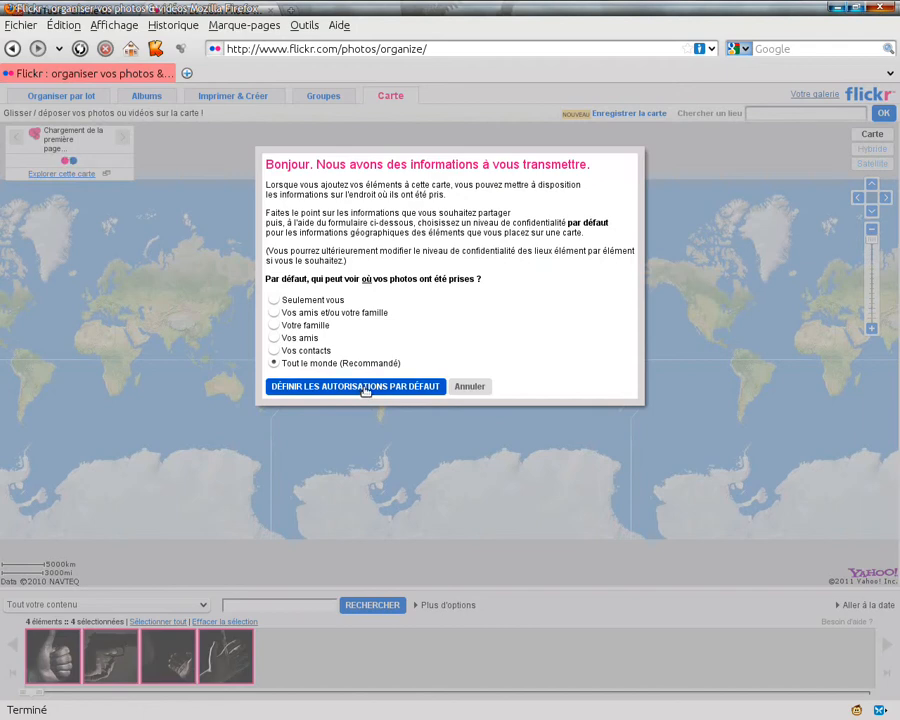
pyautogui.click(366, 388)
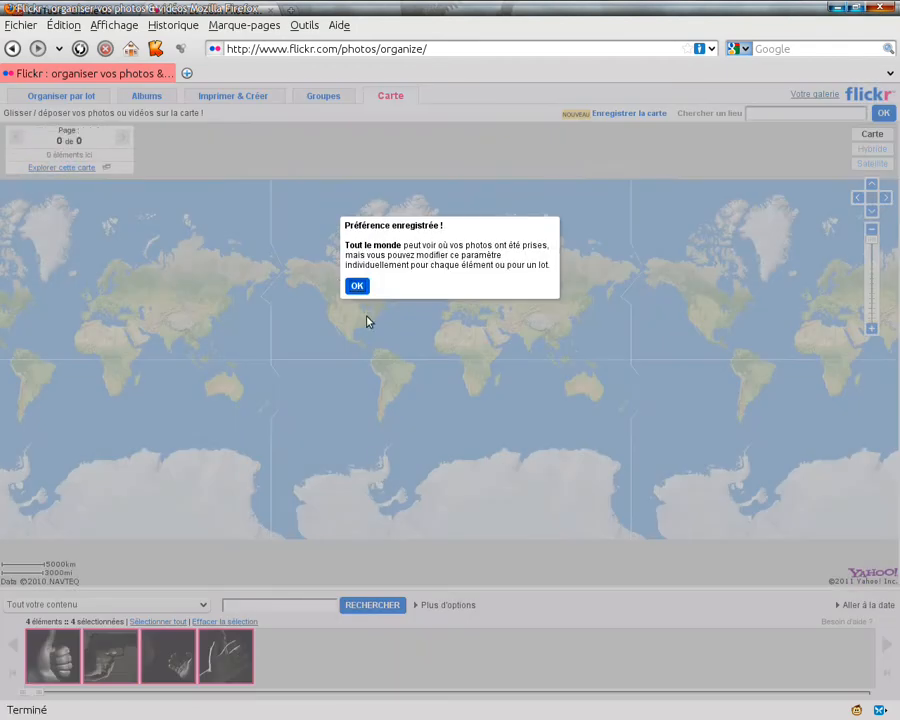
pyautogui.click(357, 285)
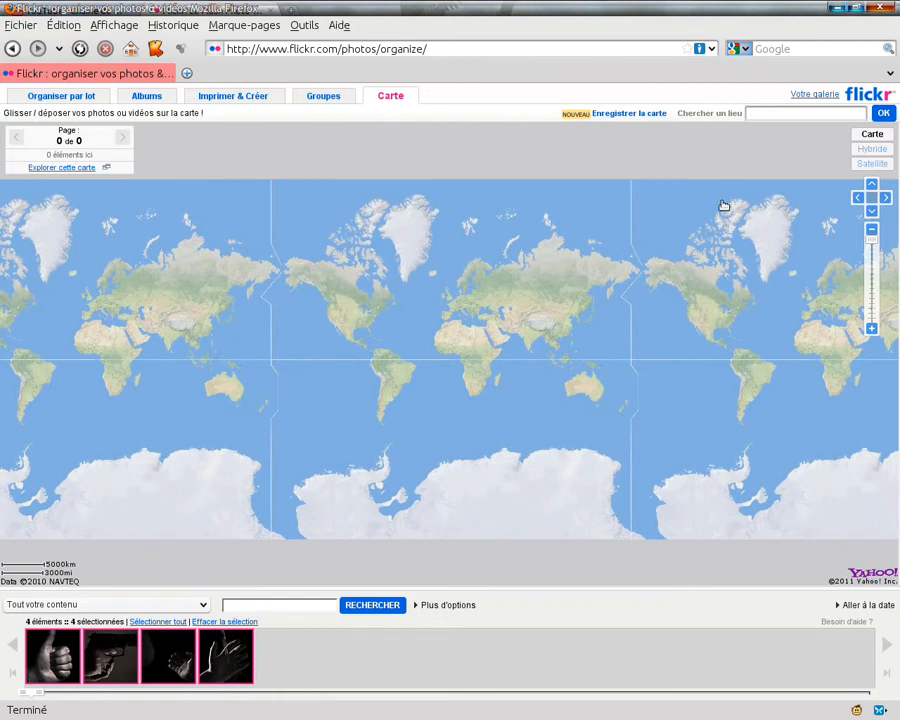
# Search the map for "paris" and bring the city centre into close view at street level
pyautogui.click(781, 113)
pyautogui.write('paris')
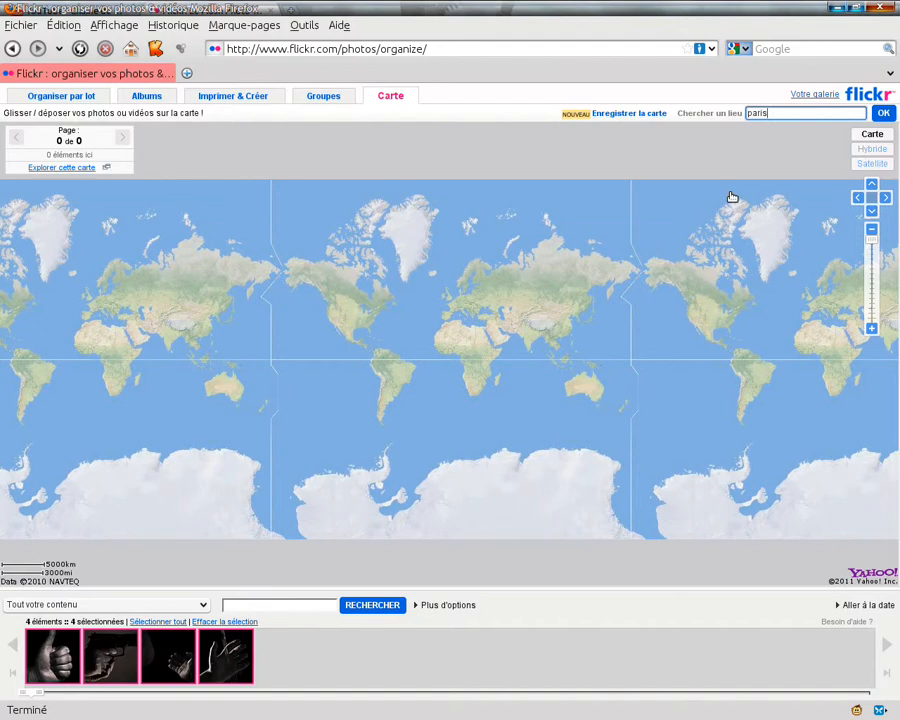
pyautogui.press('Return')
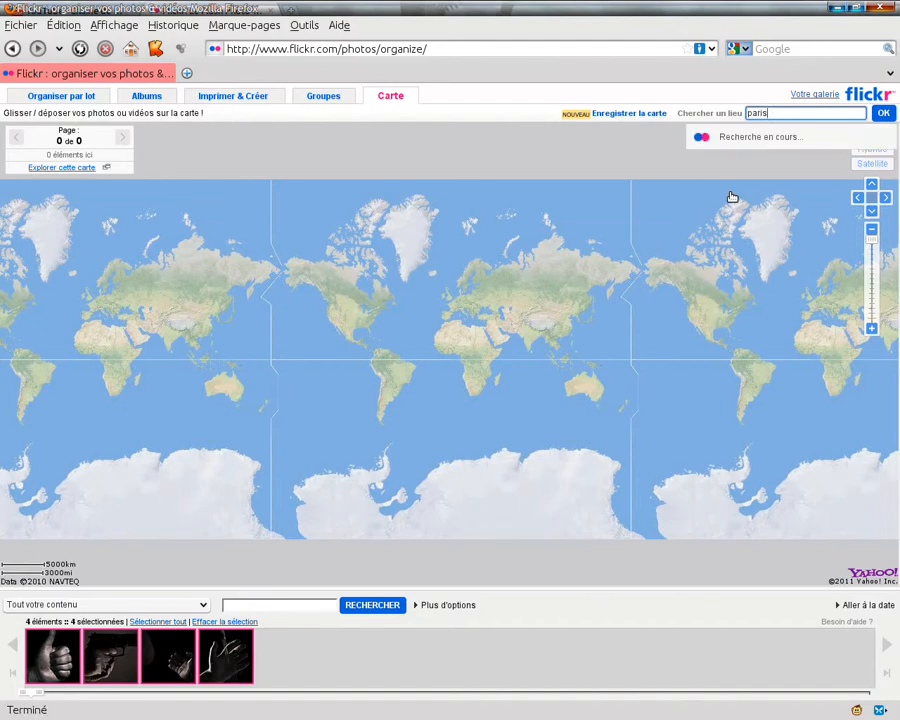
pyautogui.click(779, 154)
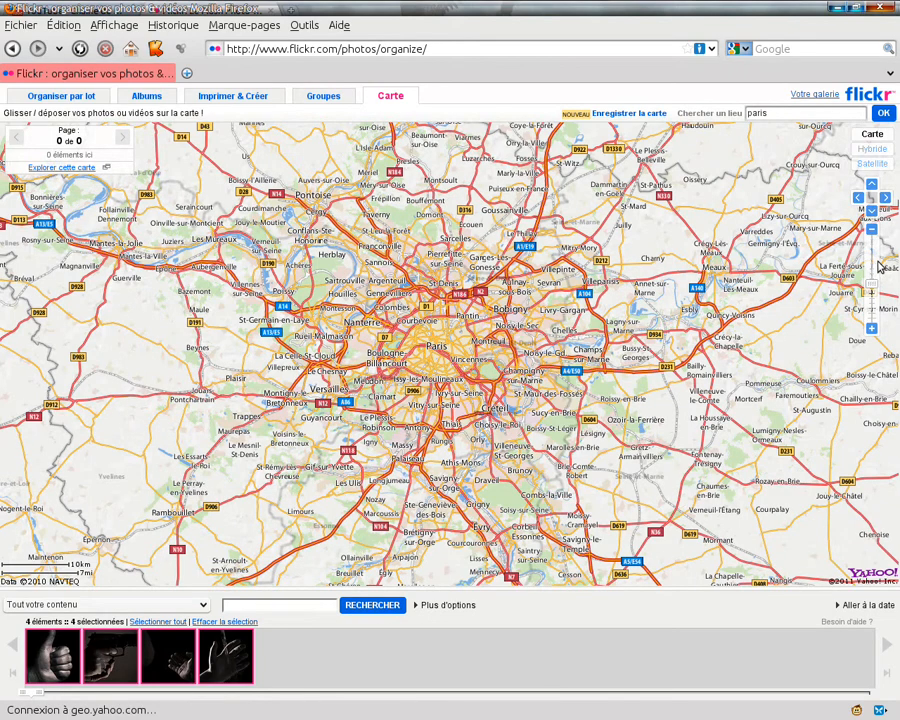
pyautogui.click(872, 329)
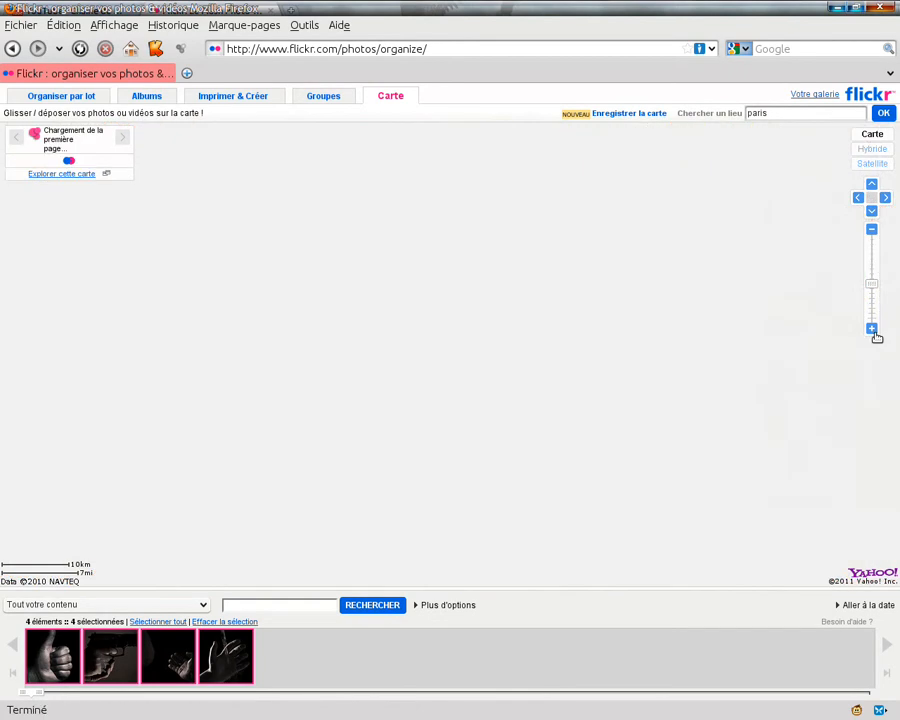
pyautogui.click(872, 329)
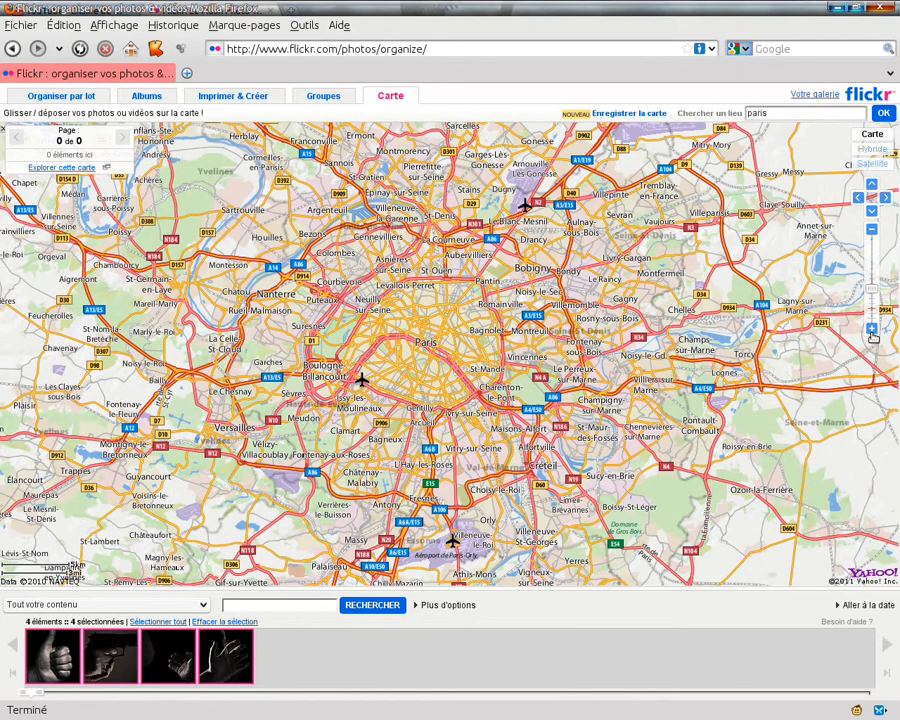
pyautogui.click(872, 329)
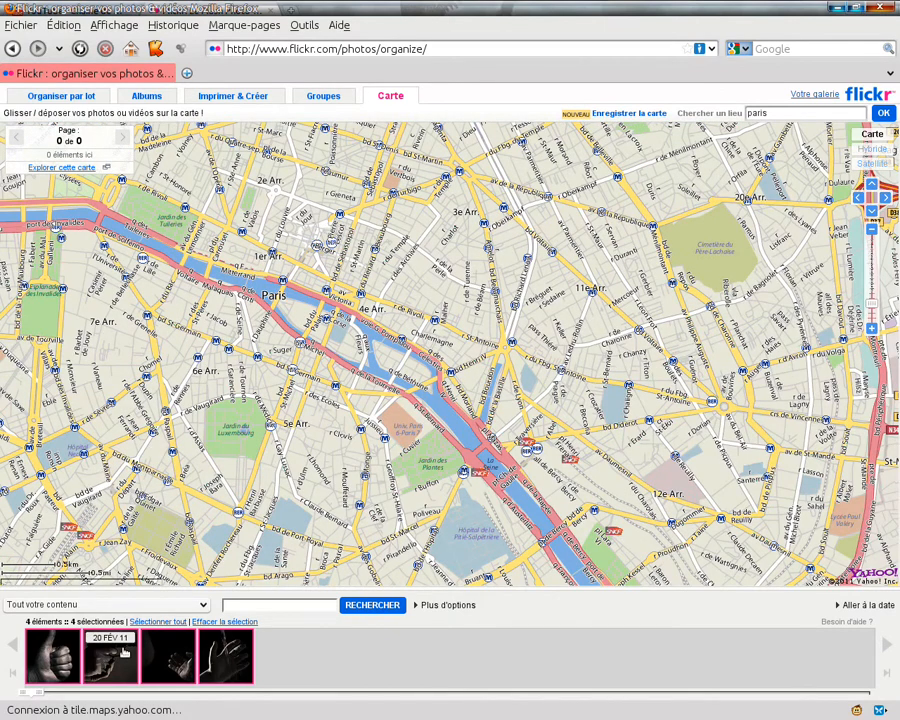
# Place the thumb and gun photos on the map in the 1er Arr., and the two open-hand photos near r du Fbg St-Antoine
pyautogui.click(132, 658)
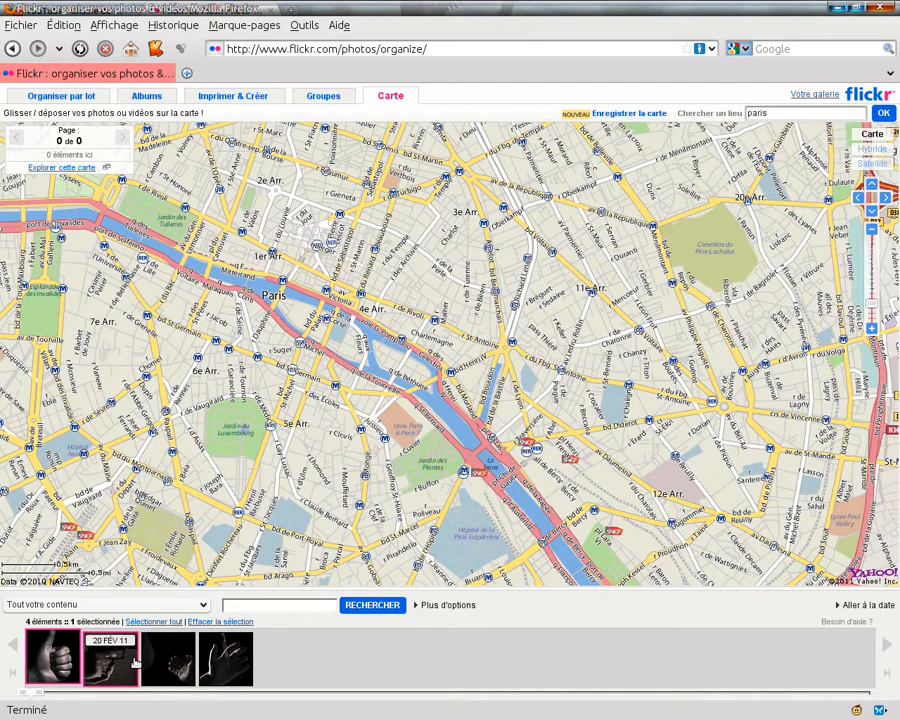
pyautogui.moveTo(135, 662); pyautogui.dragTo(322, 192)
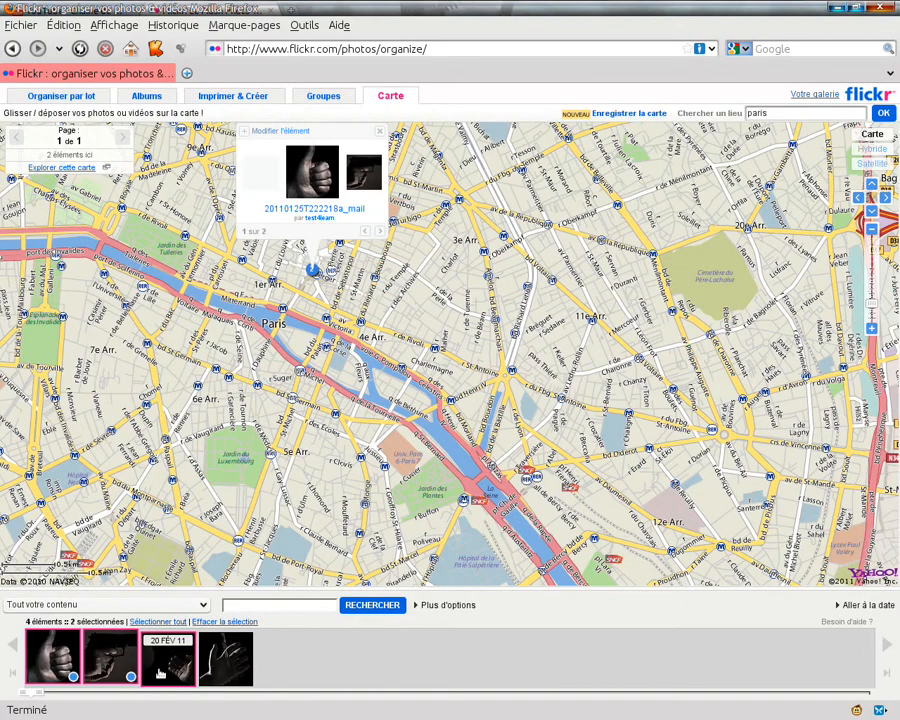
pyautogui.click(160, 673)
pyautogui.keyDown('ctrl'); pyautogui.click(234, 676); pyautogui.keyUp('ctrl')
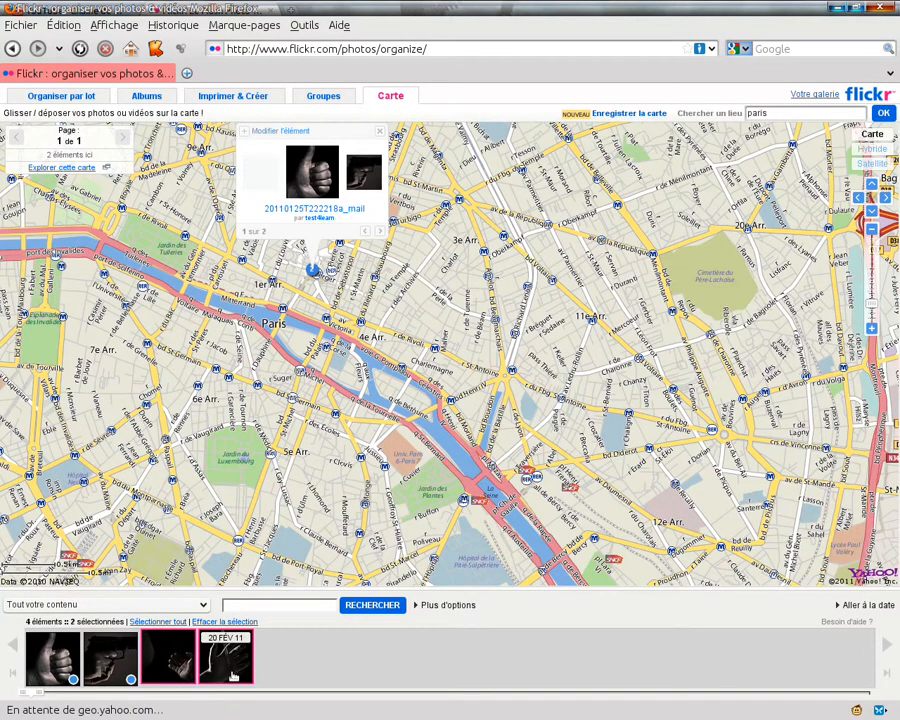
pyautogui.moveTo(232, 677); pyautogui.dragTo(576, 341)
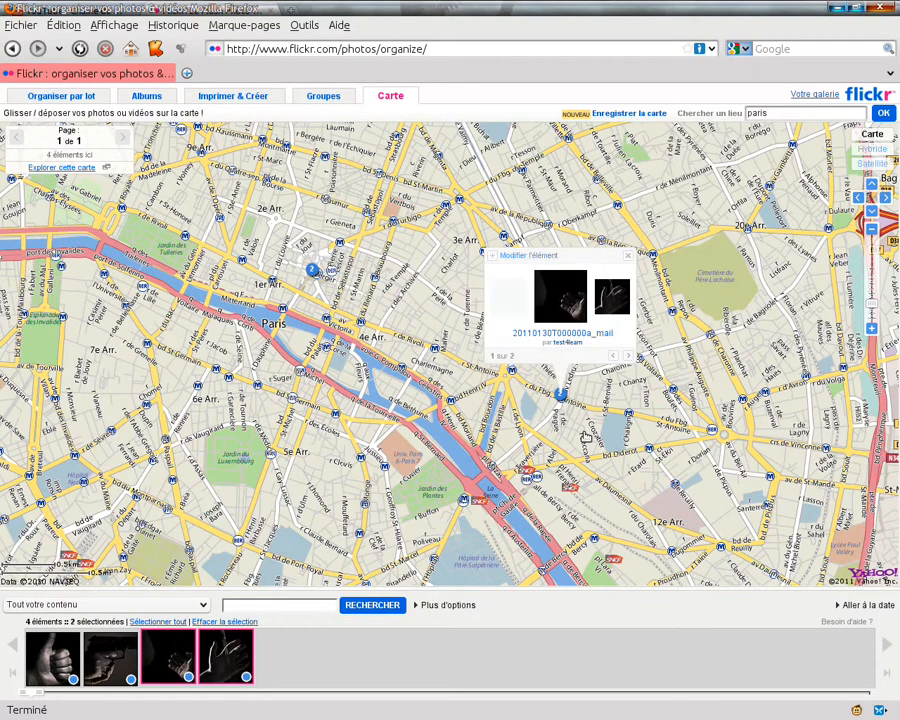
pyautogui.click(628, 256)
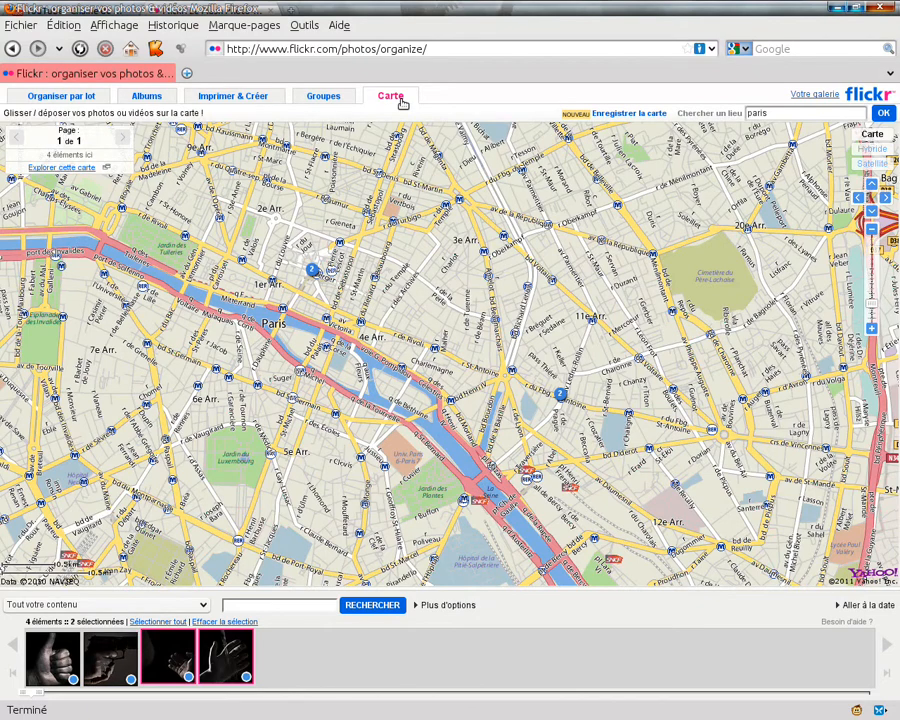
# Open the personal gallery and view the photos in the "Mains" album, returning to the gallery
pyautogui.click(812, 95)
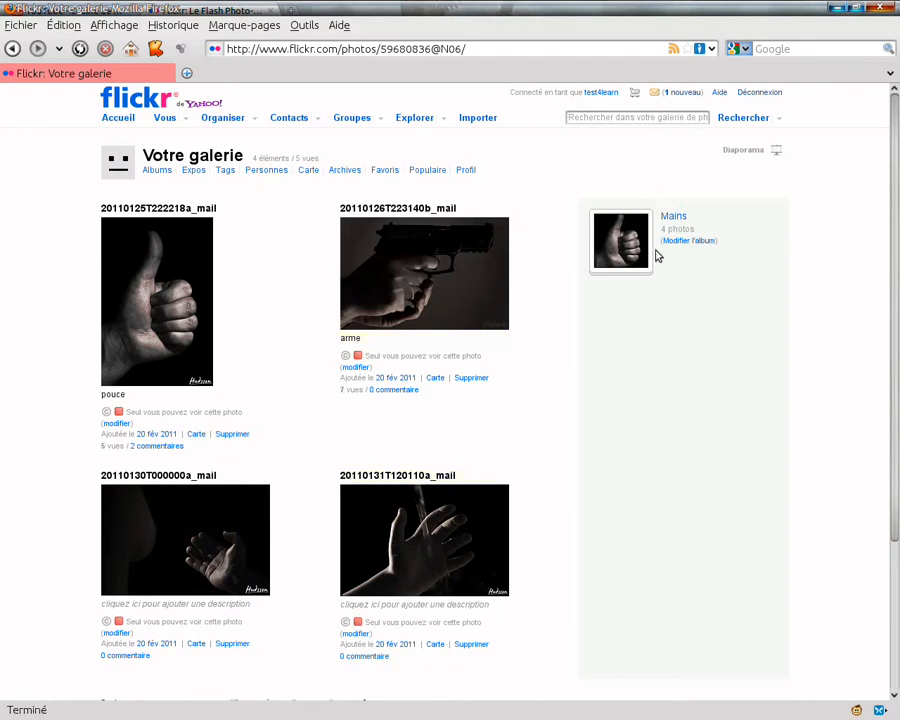
pyautogui.click(673, 218)
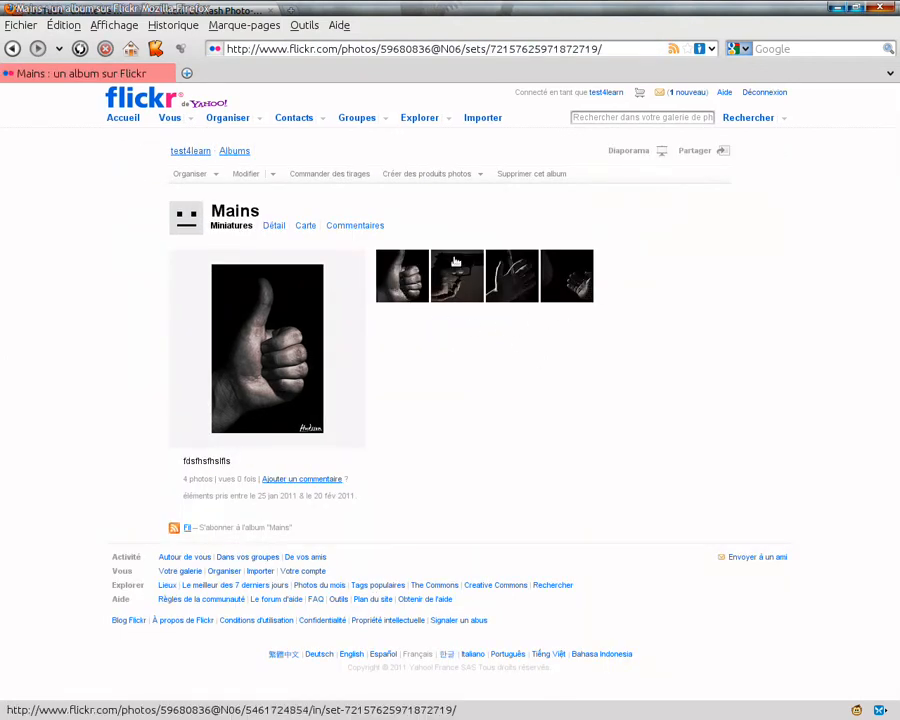
pyautogui.hotkey('alt', 'Left')
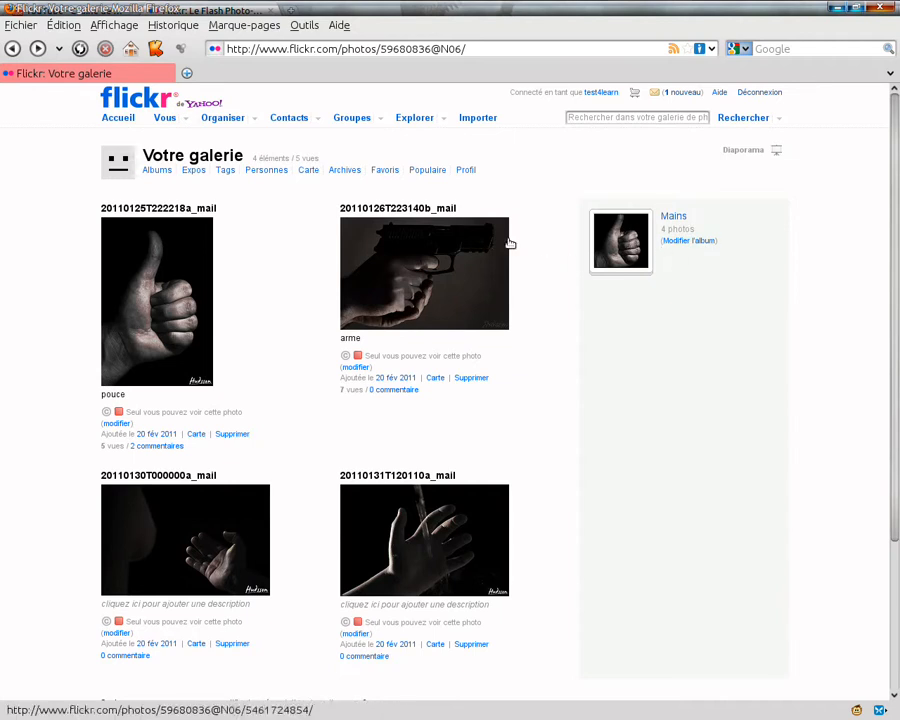
# Create a new album in the photo organiser and name it "noir et blanc"
pyautogui.click(221, 120)
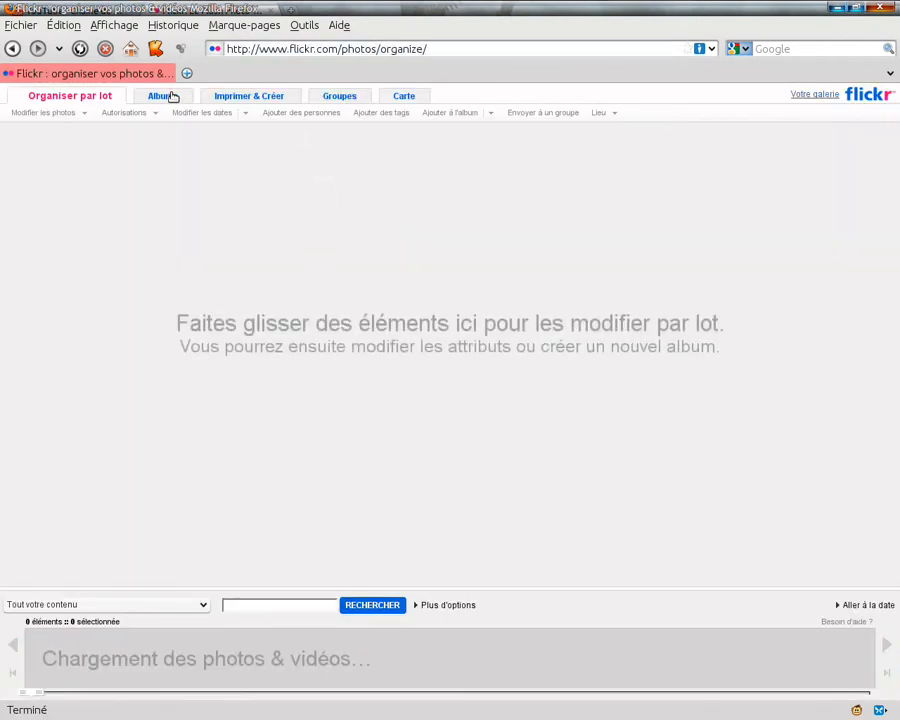
pyautogui.click(168, 96)
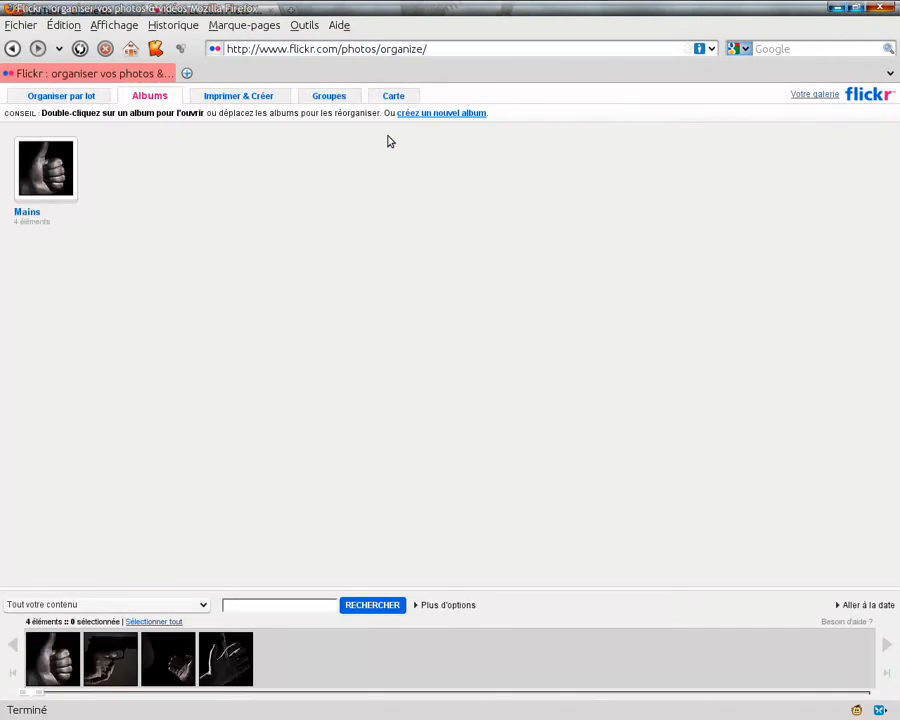
pyautogui.click(416, 114)
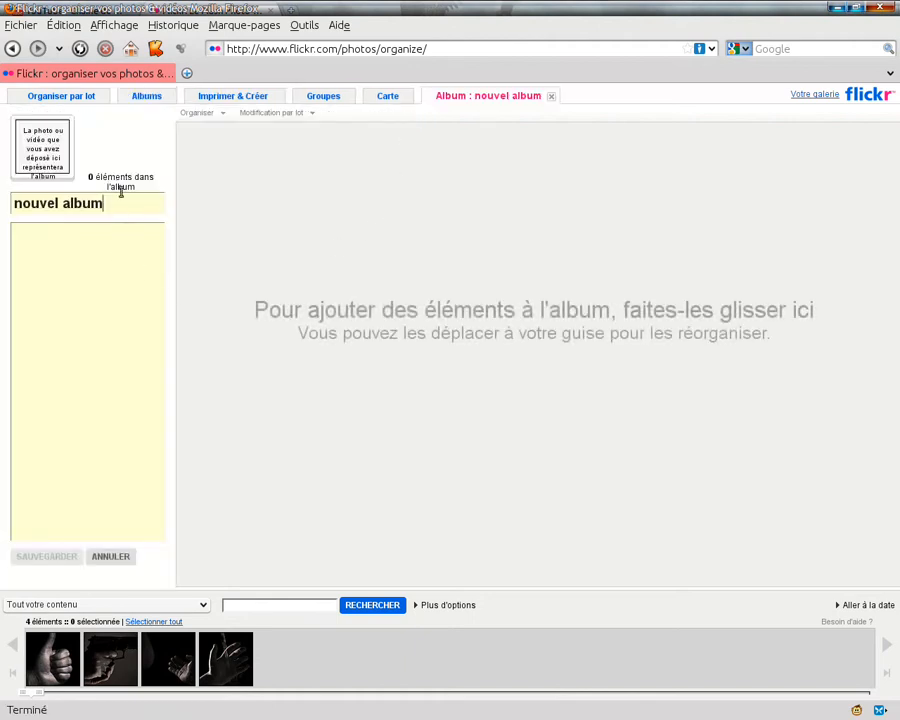
pyautogui.moveTo(106, 203); pyautogui.dragTo(14, 203)
pyautogui.write('n')
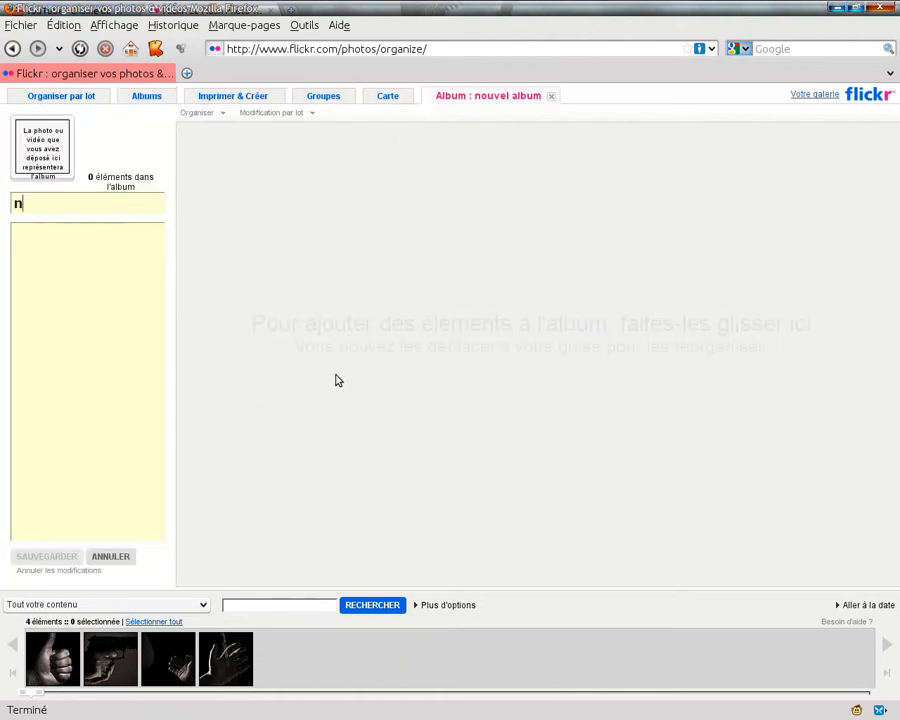
pyautogui.write('oir et blanc')
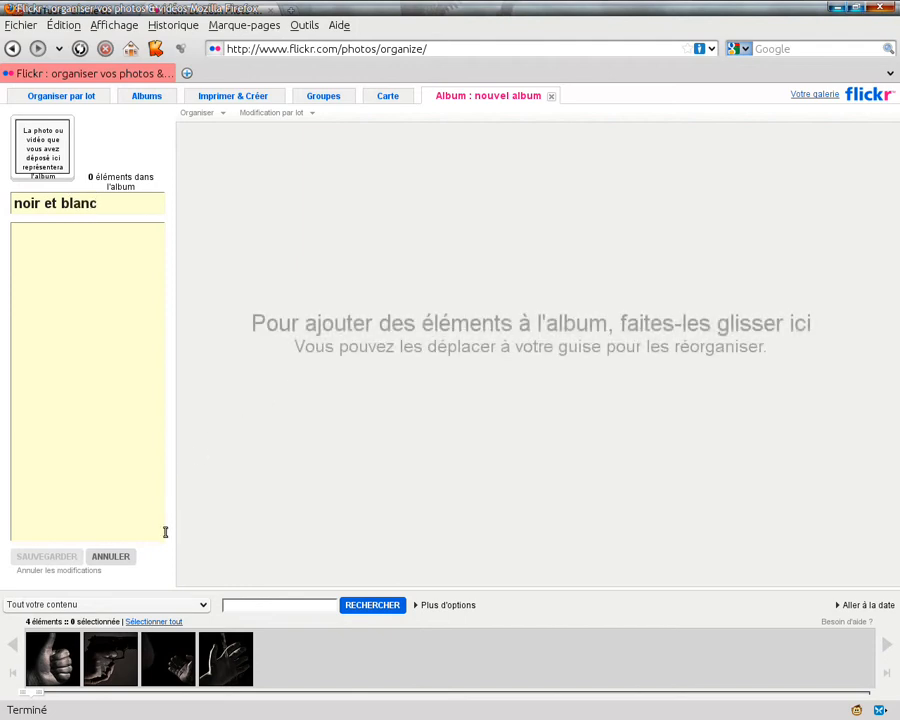
pyautogui.click(108, 314)
# Add the gun photo and the last open-hand photo to the "noir et blanc" album and save it
pyautogui.click(110, 658)
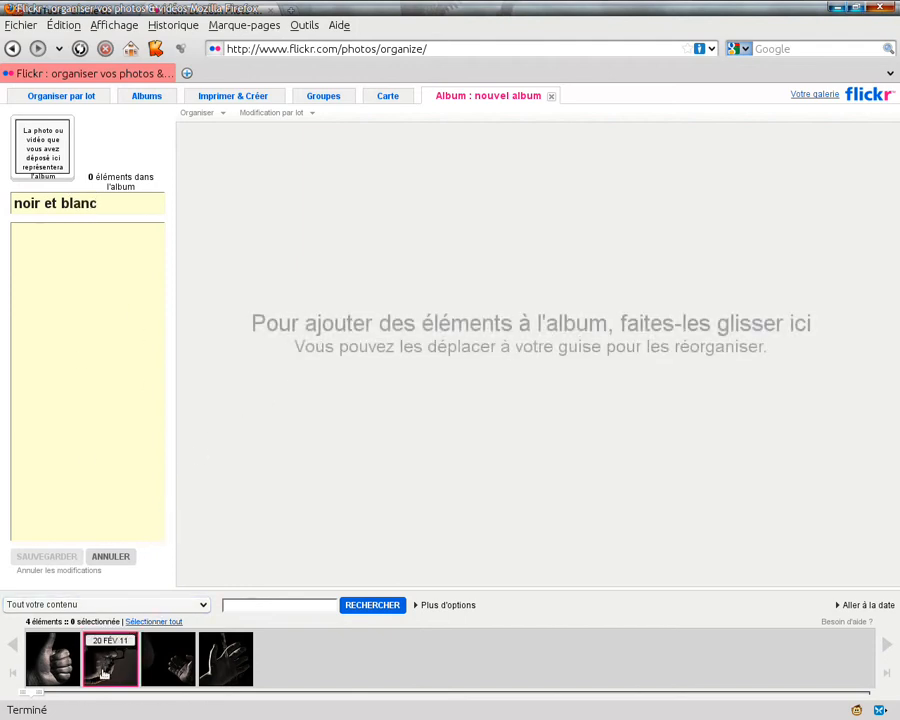
pyautogui.moveTo(110, 658); pyautogui.dragTo(262, 350)
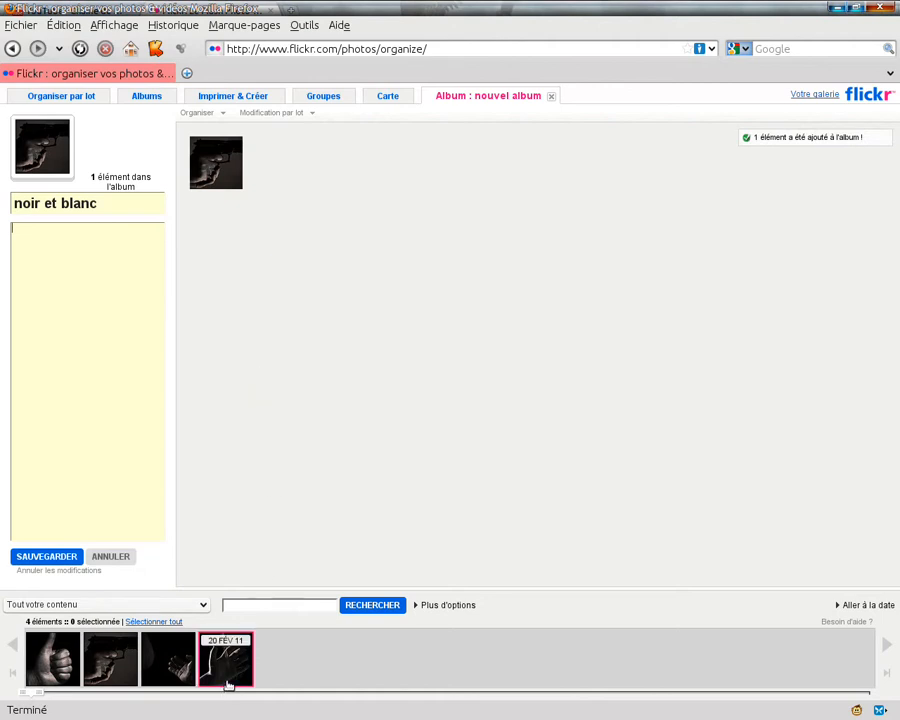
pyautogui.moveTo(225, 683); pyautogui.dragTo(530, 438)
pyautogui.click(46, 557)
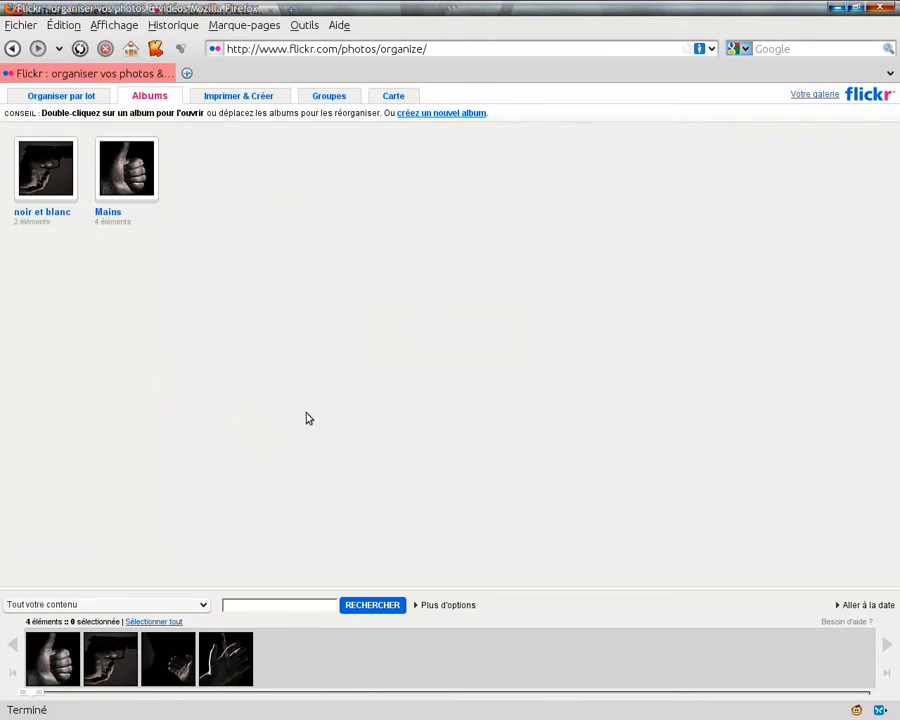
# Review the contents of the "Mains" and "noir et blanc" albums from the personal gallery, ending back on the gallery page
pyautogui.click(813, 95)
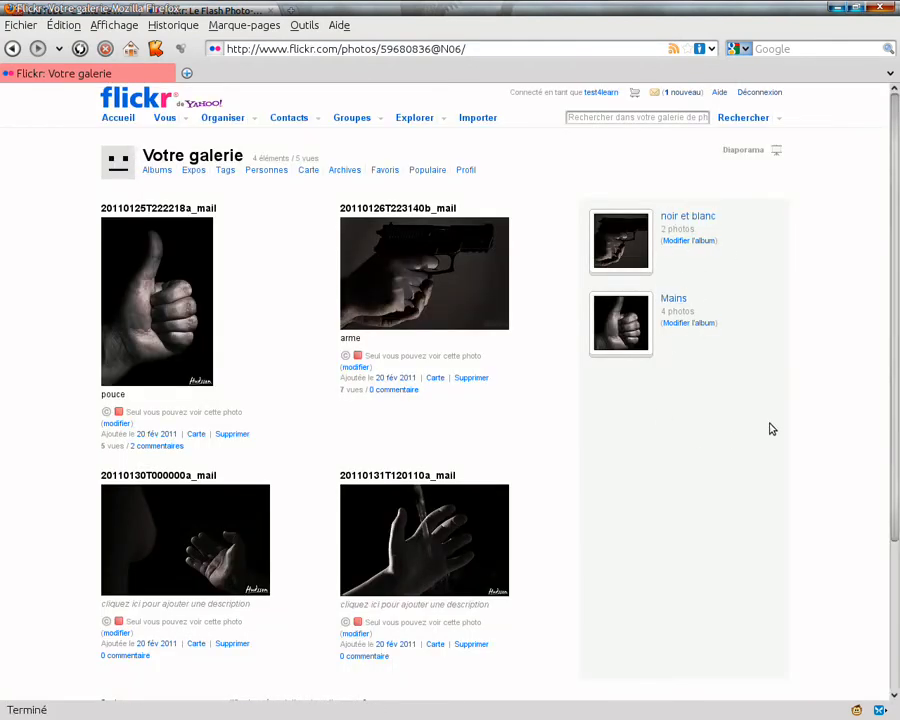
pyautogui.click(674, 299)
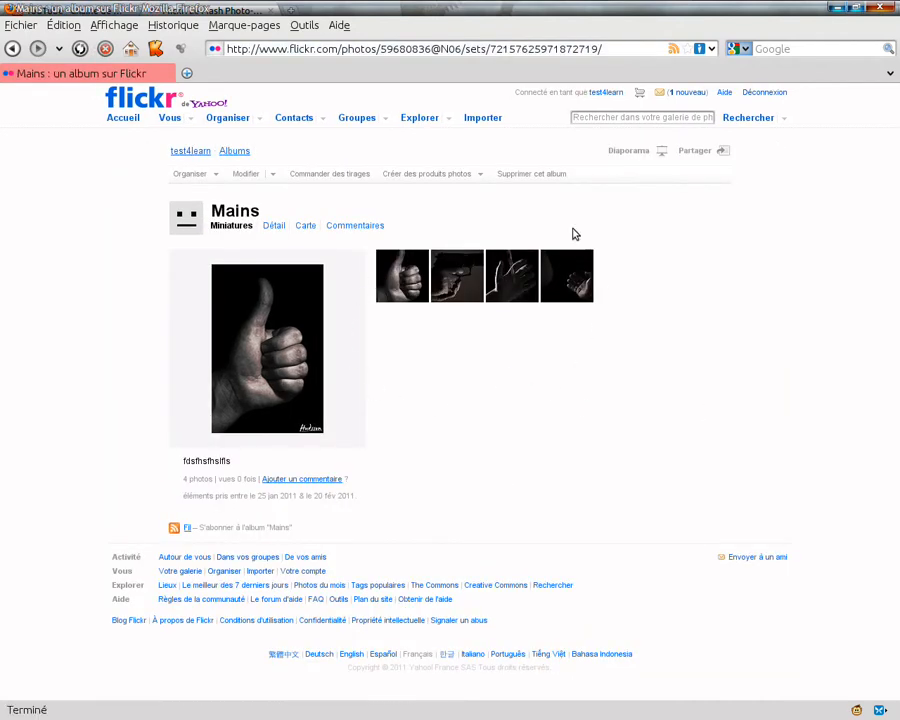
pyautogui.hotkey('alt', 'Left')
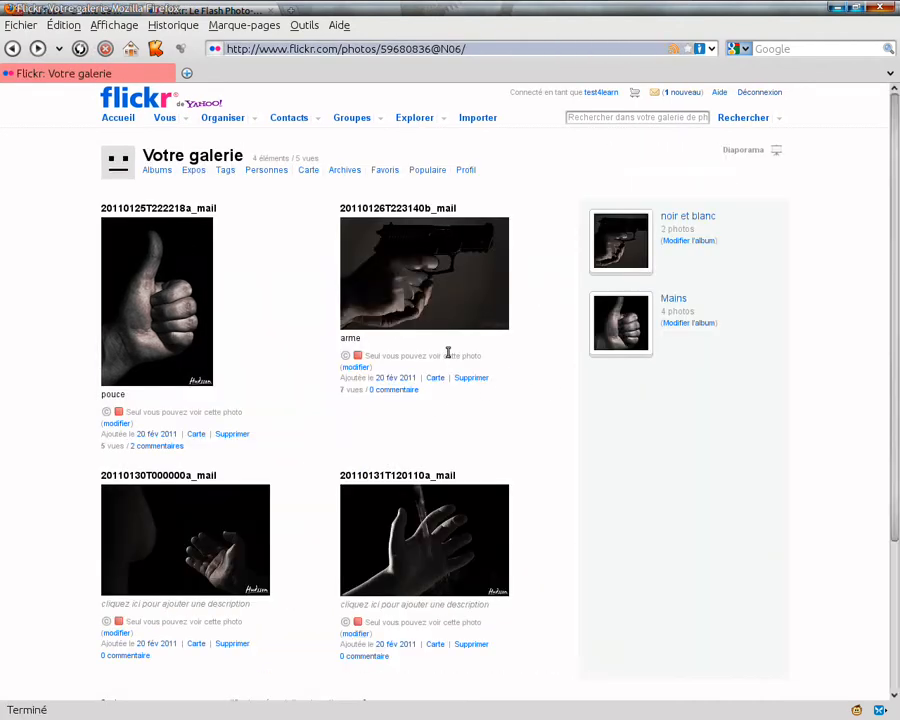
pyautogui.tripleClick(697, 220)
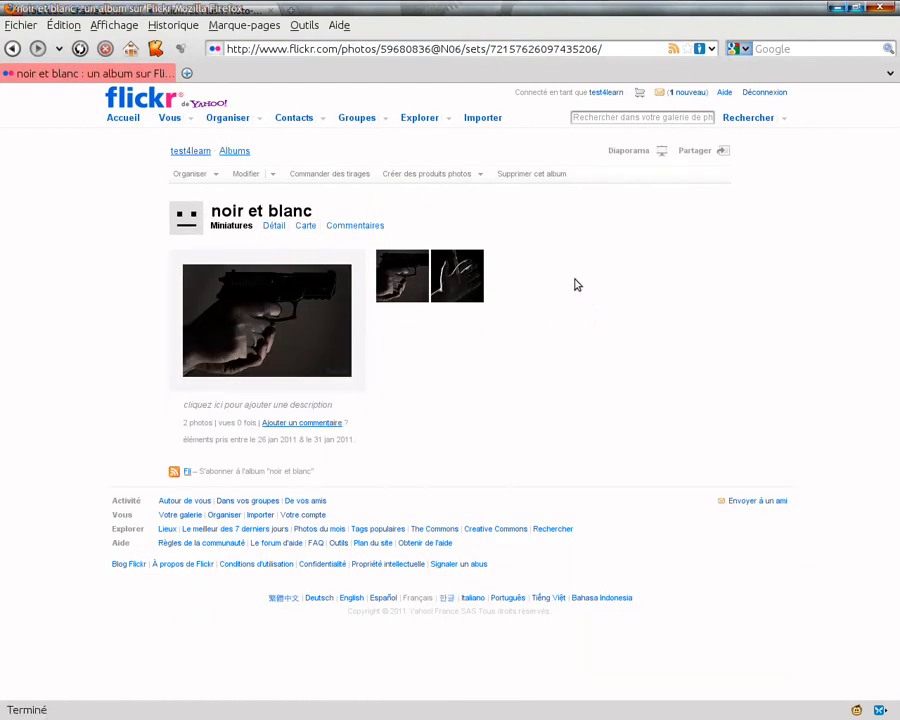
pyautogui.hotkey('alt', 'Left')
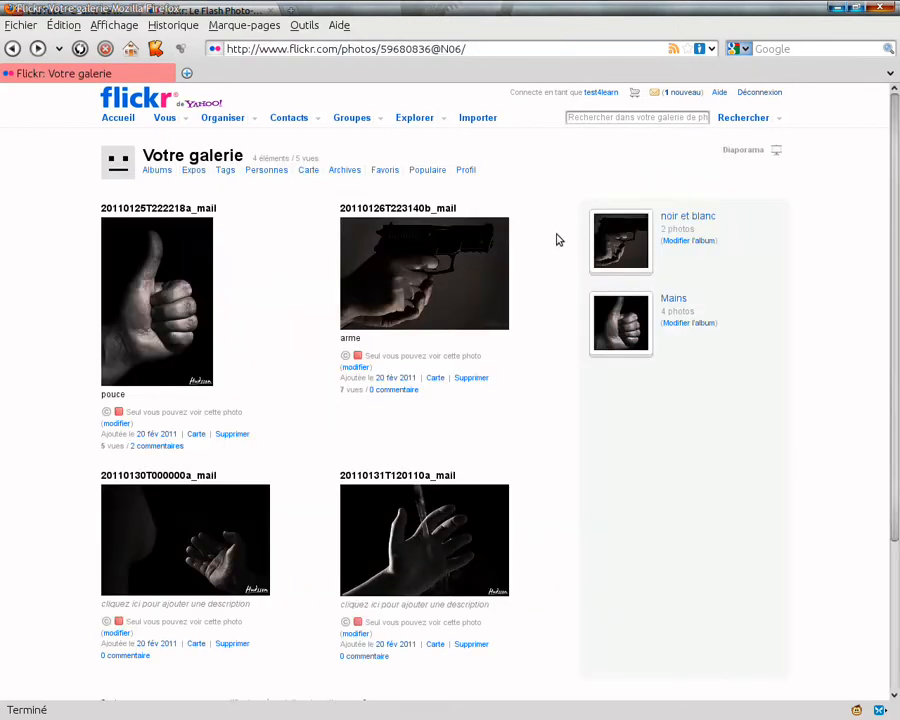
pyautogui.scroll(-2, 556, 239)
pyautogui.scroll(2, 558, 240)
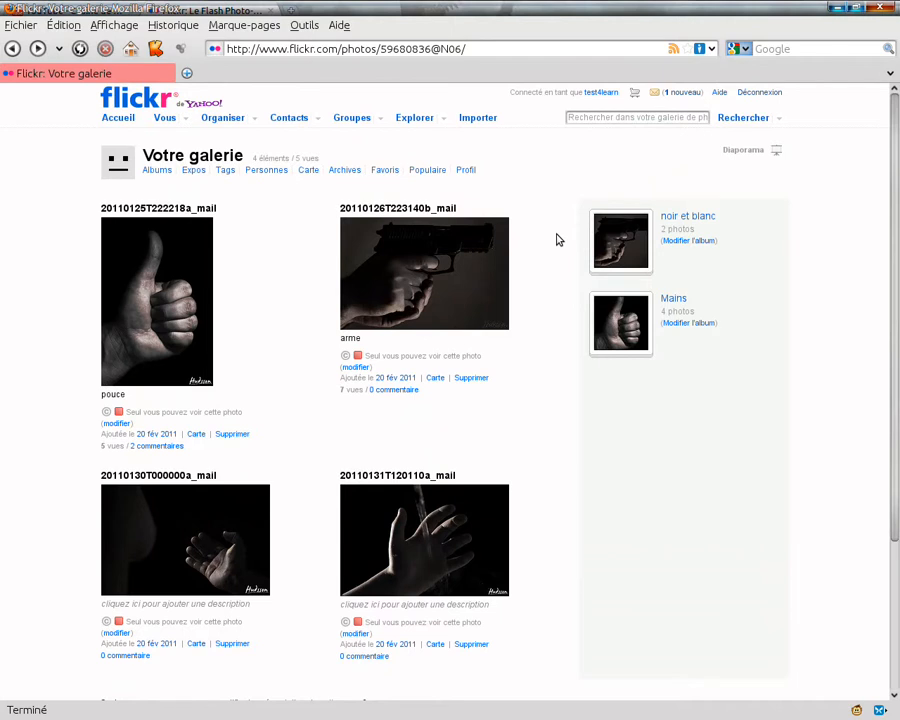